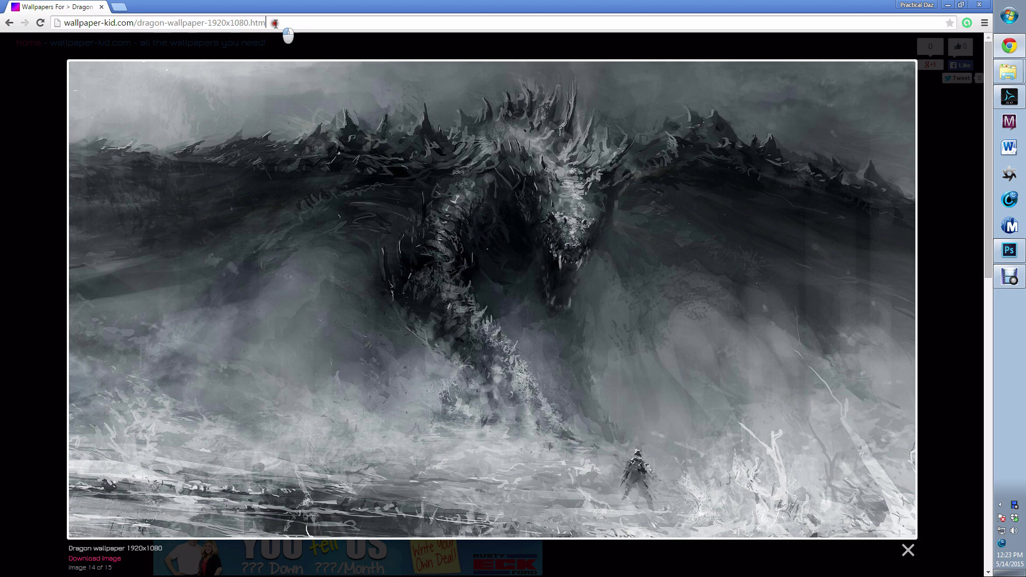
{"action": "left_click_drag", "start_coordinate": [286, 26], "coordinate": [63, 22]}
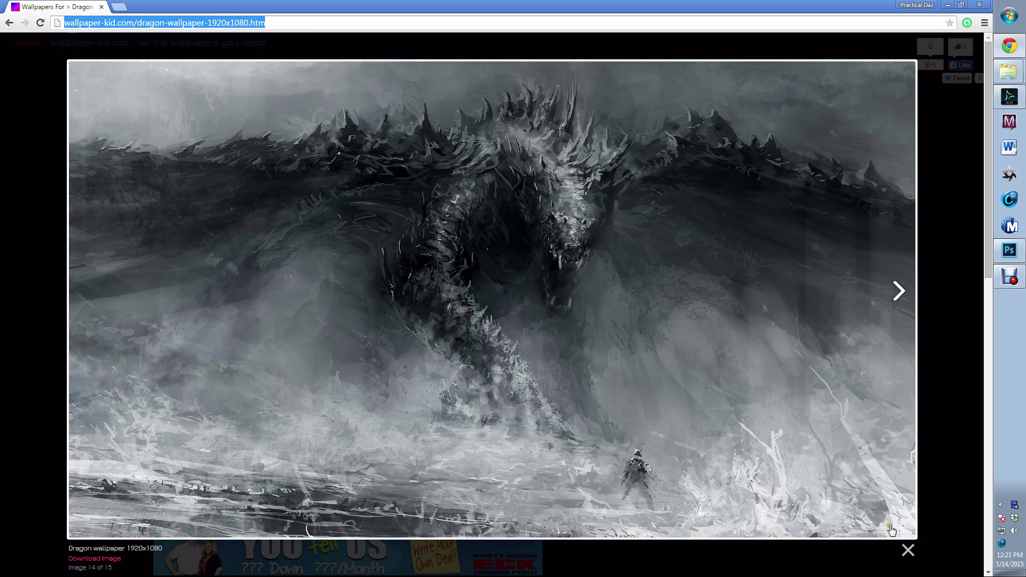
{"action": "left_click", "coordinate": [924, 564]}
{"action": "left_click_drag", "start_coordinate": [292, 27], "coordinate": [59, 22]}
{"action": "left_click", "coordinate": [447, 455]}
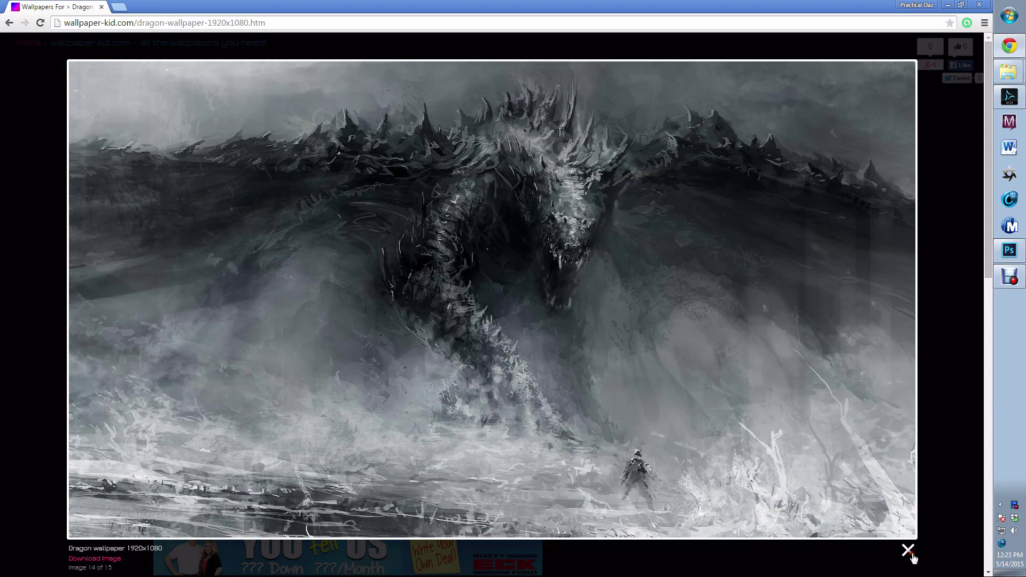
{"action": "left_click", "coordinate": [908, 553]}
Step: Switch to DAZ Studio, pick the shirt's Cloth surface with the Surface Selection tool and display its surface settings
{"action": "left_click", "coordinate": [1008, 102]}
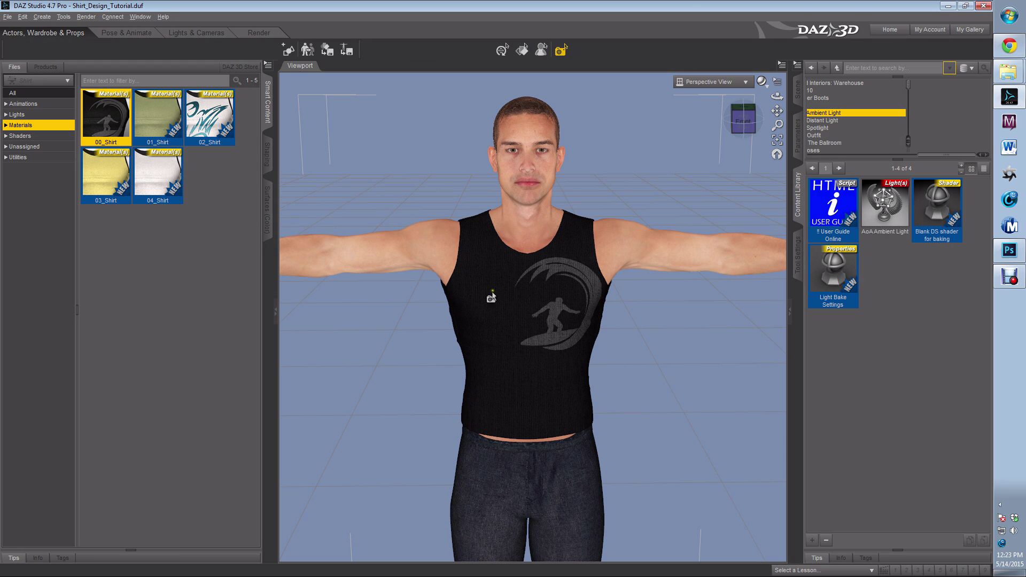
{"action": "left_click", "coordinate": [525, 50]}
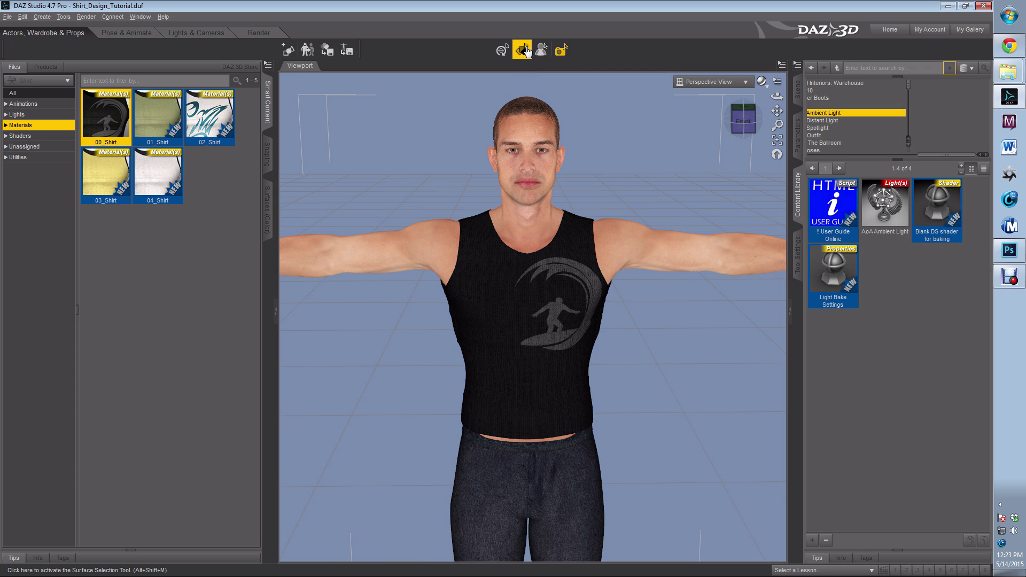
{"action": "left_click", "coordinate": [541, 306]}
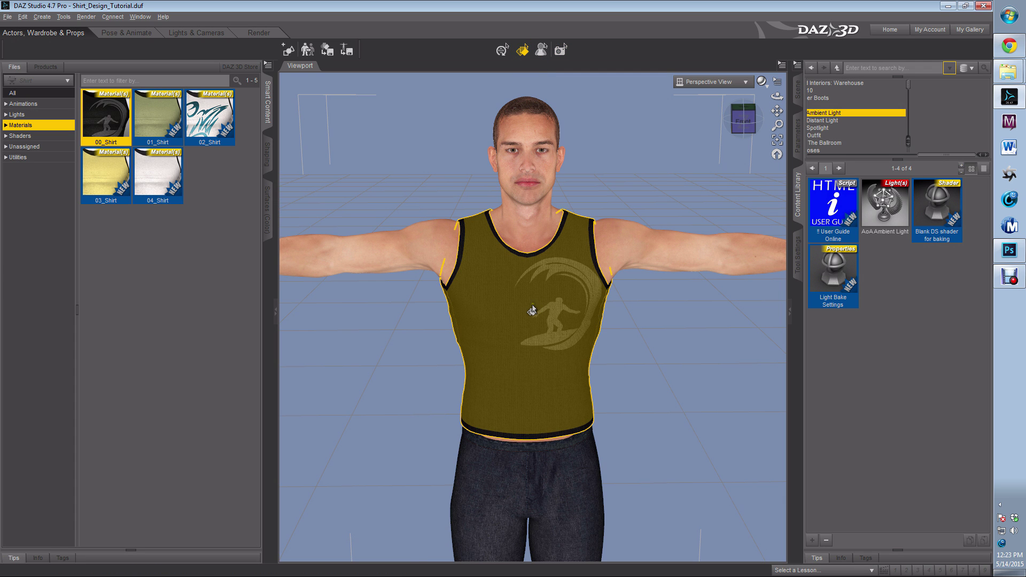
{"action": "left_click", "coordinate": [273, 203]}
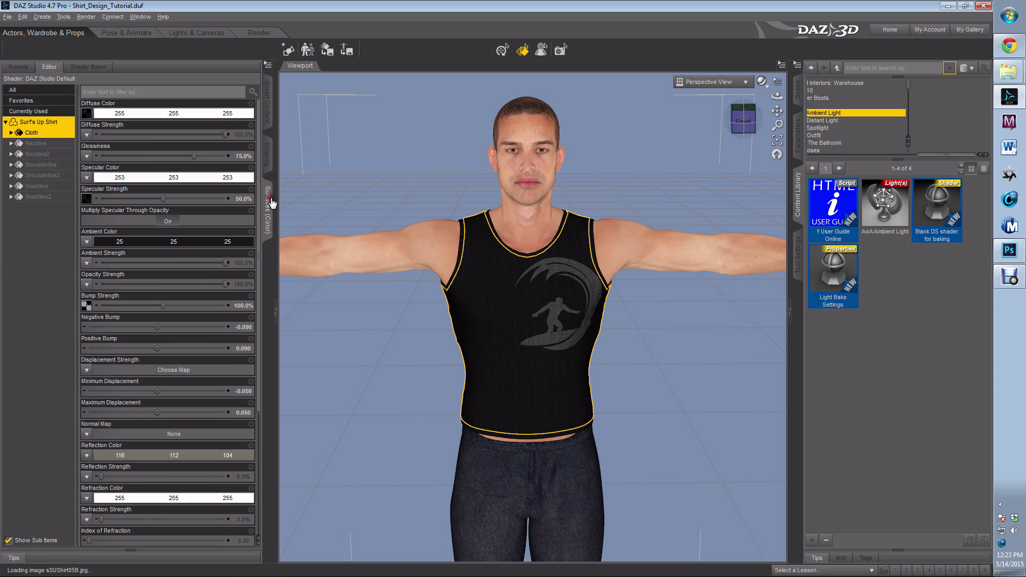
Step: Browse for the Cloth surface's Diffuse Color image, copy the SurfsUp texture folder path and cancel without choosing a file
{"action": "left_click", "coordinate": [87, 121]}
{"action": "left_click", "coordinate": [93, 123]}
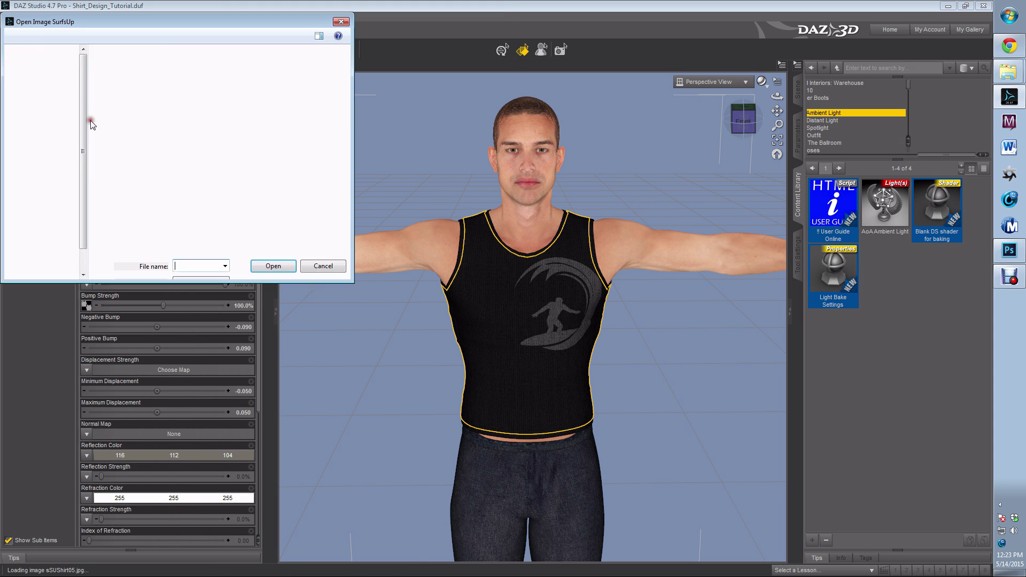
{"action": "left_click", "coordinate": [346, 37]}
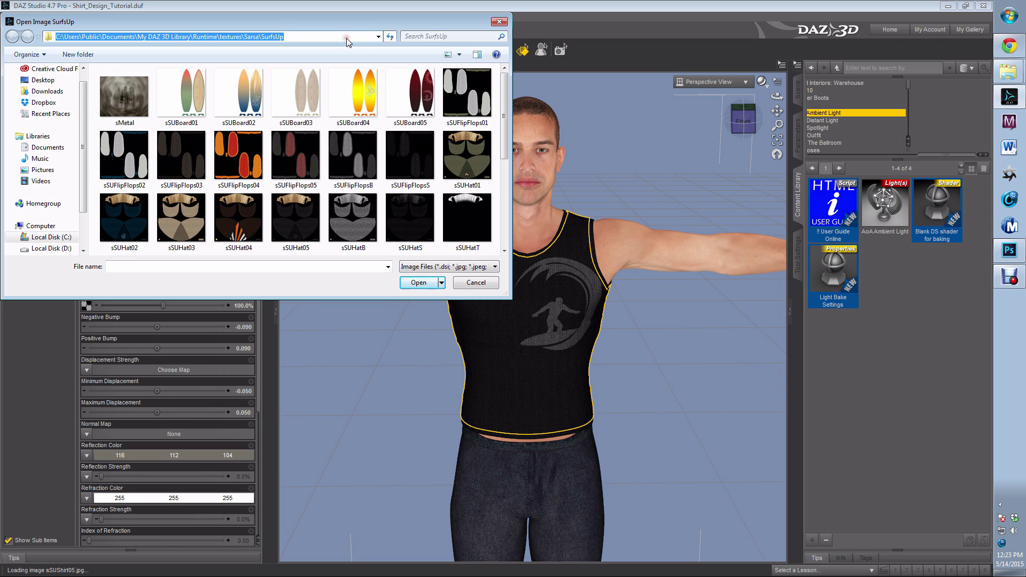
{"action": "right_click", "coordinate": [347, 40]}
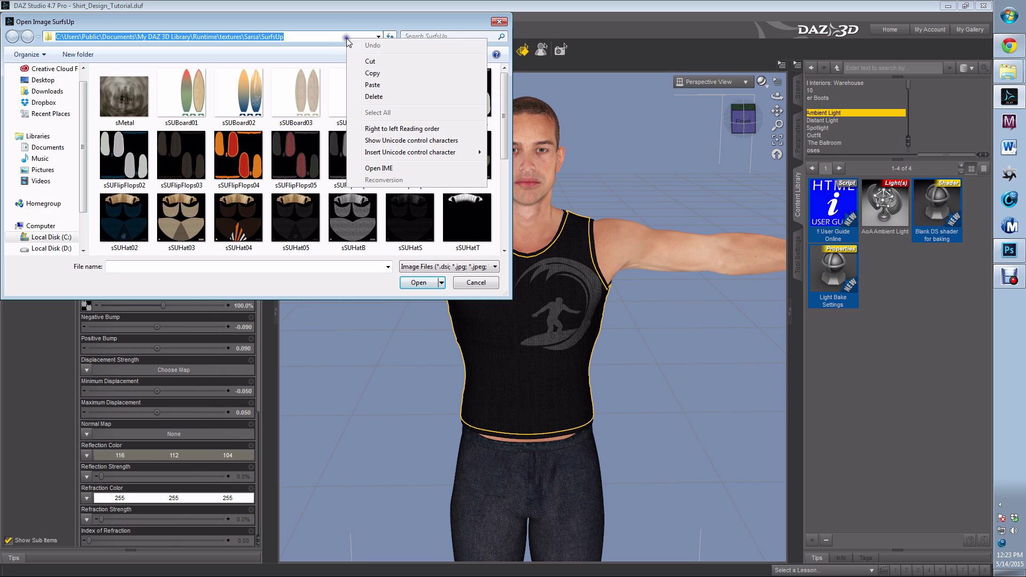
{"action": "left_click", "coordinate": [367, 72]}
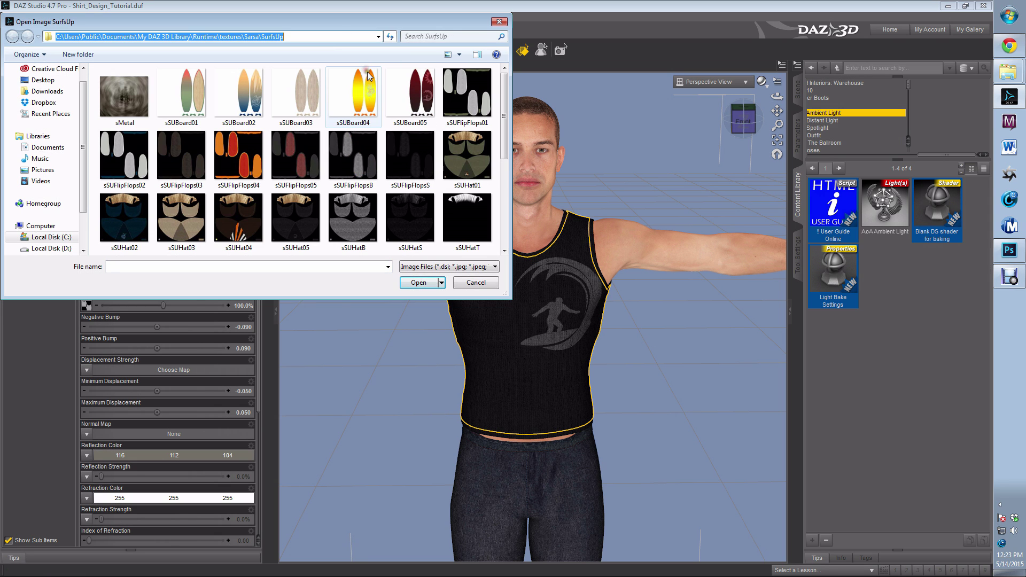
{"action": "left_click", "coordinate": [472, 283]}
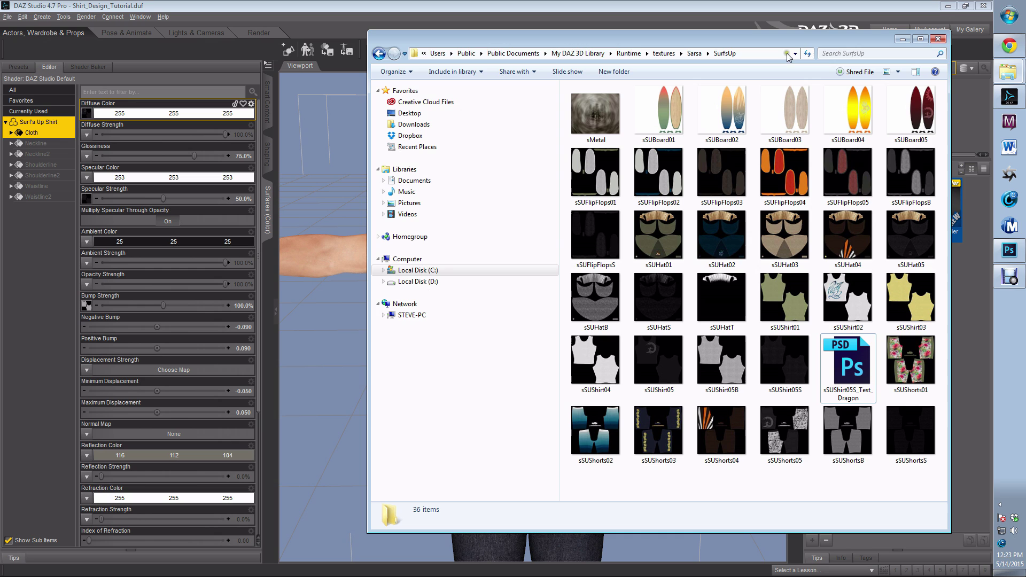
Step: Go to the Desktop folder in Windows Explorer, then use the copied path to open the SurfsUp texture folder
{"action": "left_click", "coordinate": [777, 54]}
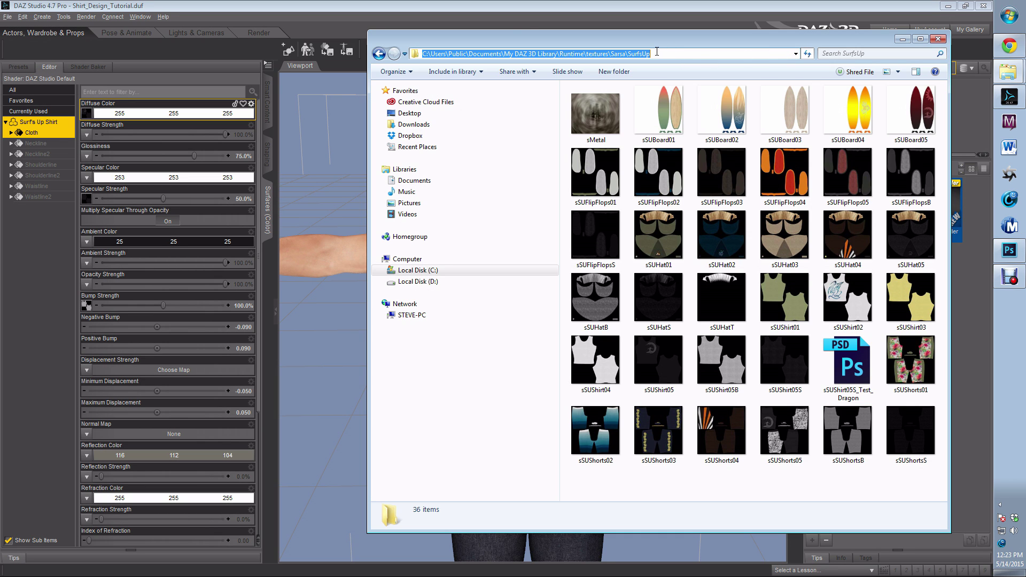
{"action": "left_click", "coordinate": [409, 113]}
{"action": "left_click", "coordinate": [504, 54]}
{"action": "right_click", "coordinate": [504, 52]}
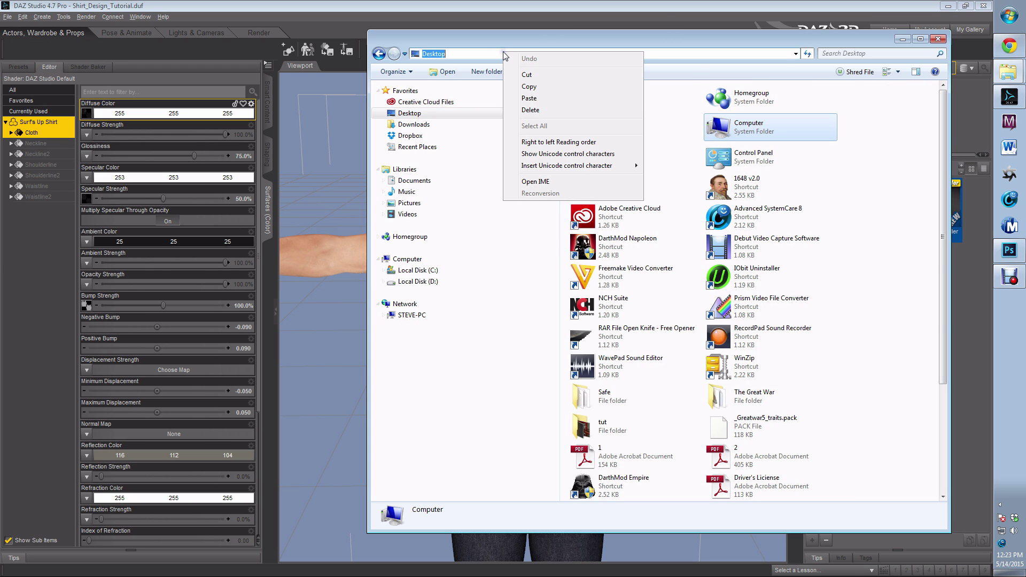
{"action": "left_click", "coordinate": [539, 101]}
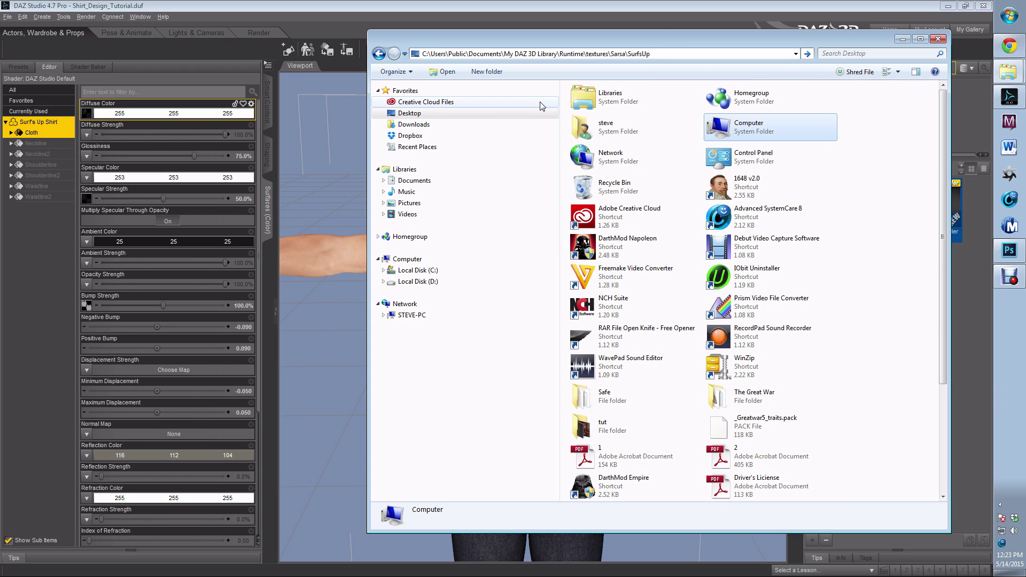
{"action": "key", "text": "Return"}
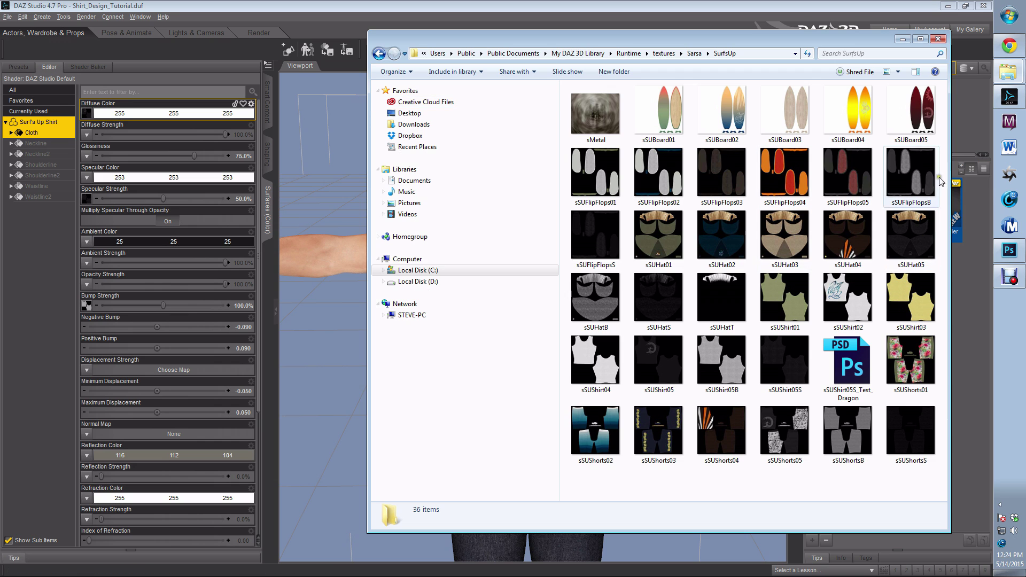
Step: Open the sSUShirt05S texture from the SurfsUp folder in Photoshop
{"action": "left_click", "coordinate": [1009, 250]}
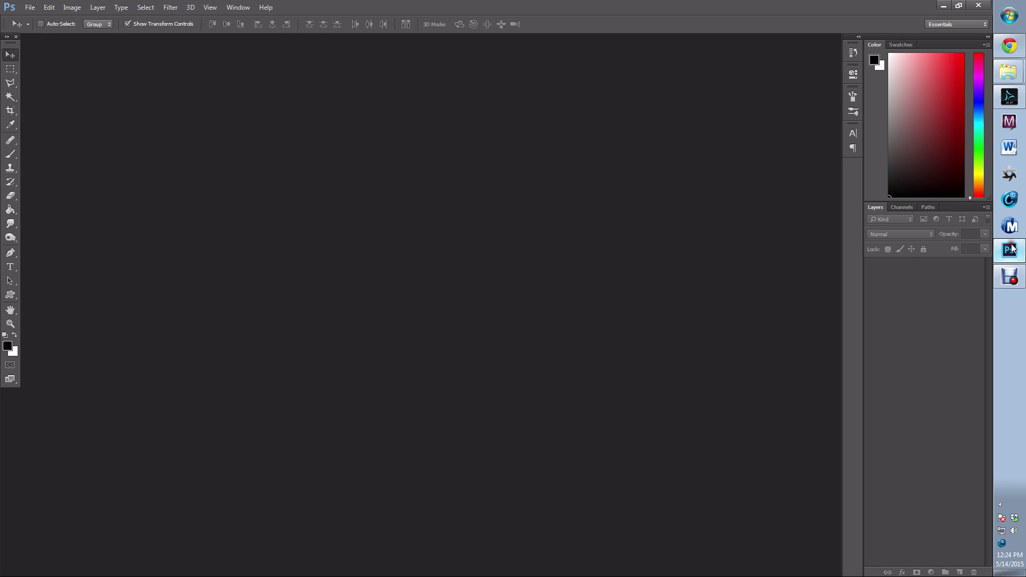
{"action": "left_click", "coordinate": [1007, 75]}
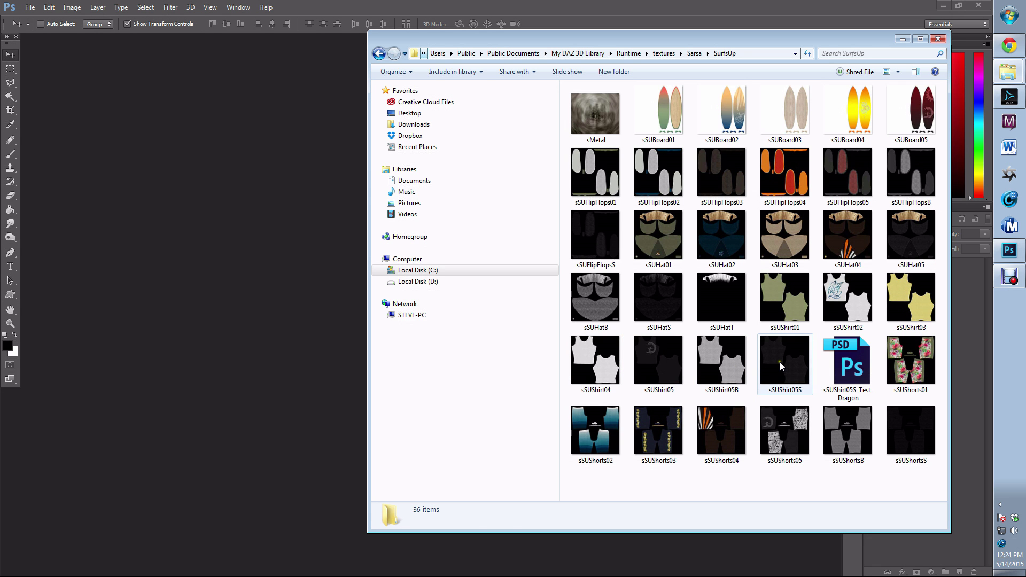
{"action": "left_click", "coordinate": [780, 361]}
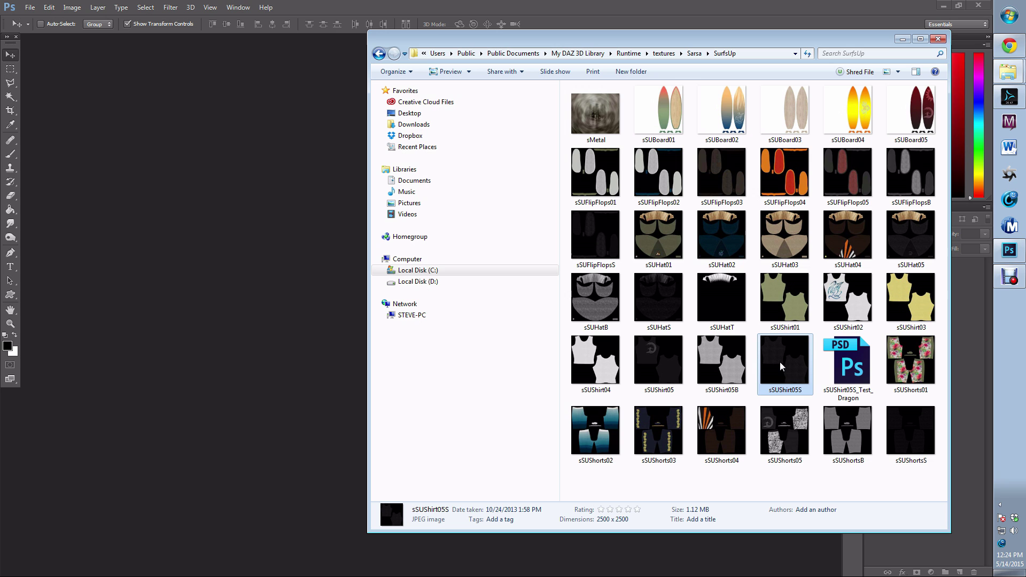
{"action": "left_click_drag", "start_coordinate": [780, 362], "coordinate": [206, 279]}
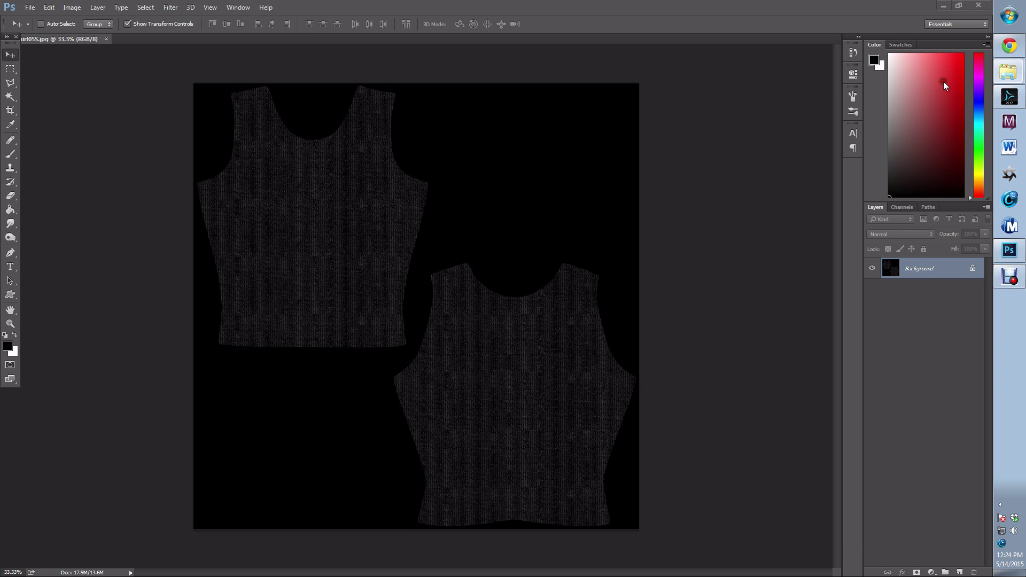
Step: Place the human-vs-dragon-1920x1080 image into the shirt texture document as a new layer
{"action": "left_click", "coordinate": [1007, 71]}
{"action": "left_click", "coordinate": [684, 131]}
{"action": "left_click_drag", "start_coordinate": [684, 132], "coordinate": [347, 286]}
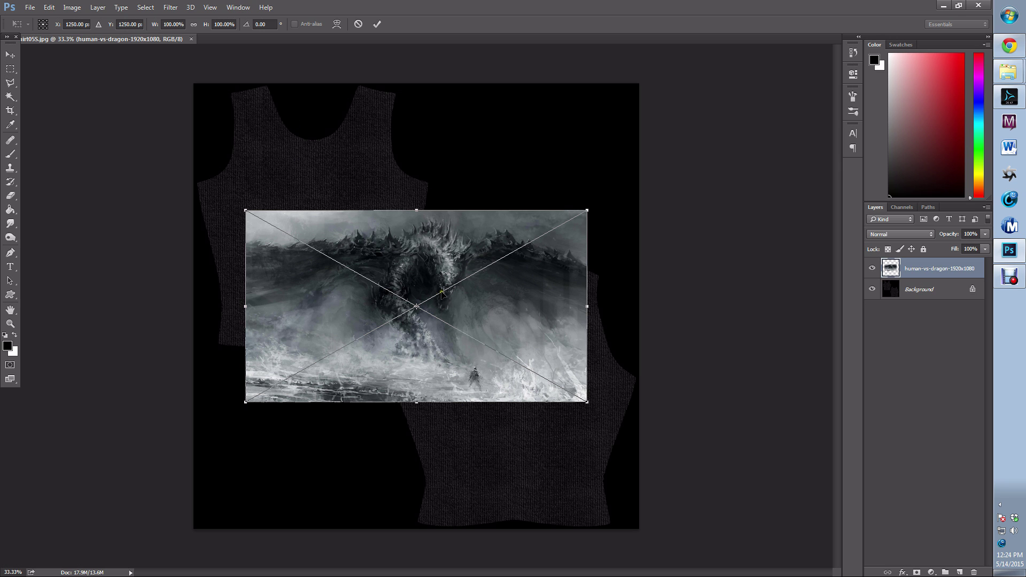
{"action": "left_click", "coordinate": [378, 23]}
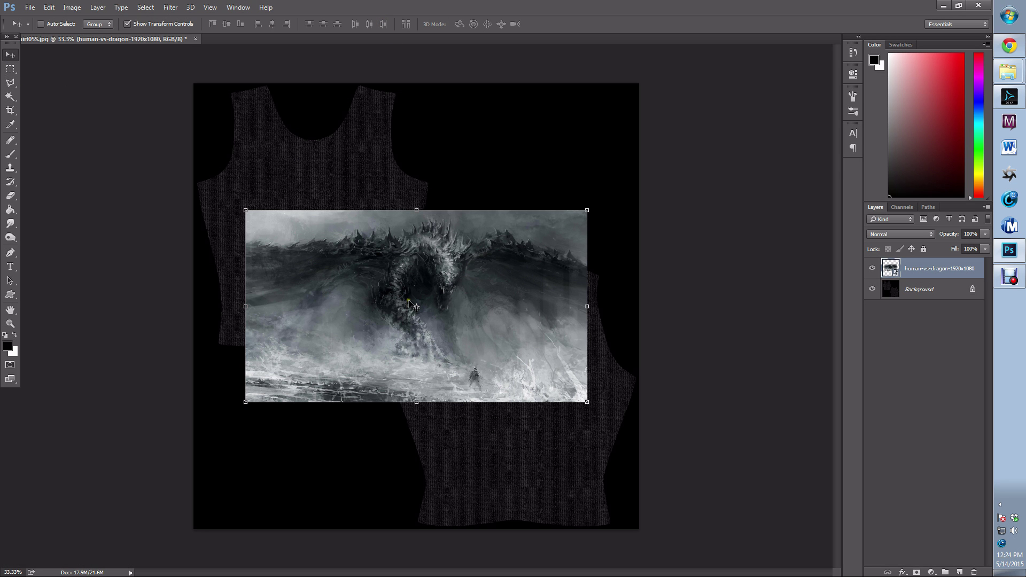
Step: Move the dragon image over the upper-left shirt piece and scale it to 70% width and 138.61% height to cover it
{"action": "mouse_move", "coordinate": [415, 307]}
{"action": "left_mouse_down"}
{"action": "mouse_move", "coordinate": [605, 514]}
{"action": "mouse_move", "coordinate": [598, 436]}
{"action": "mouse_move", "coordinate": [622, 374]}
{"action": "mouse_move", "coordinate": [704, 387]}
{"action": "mouse_move", "coordinate": [713, 420]}
{"action": "left_mouse_up"}
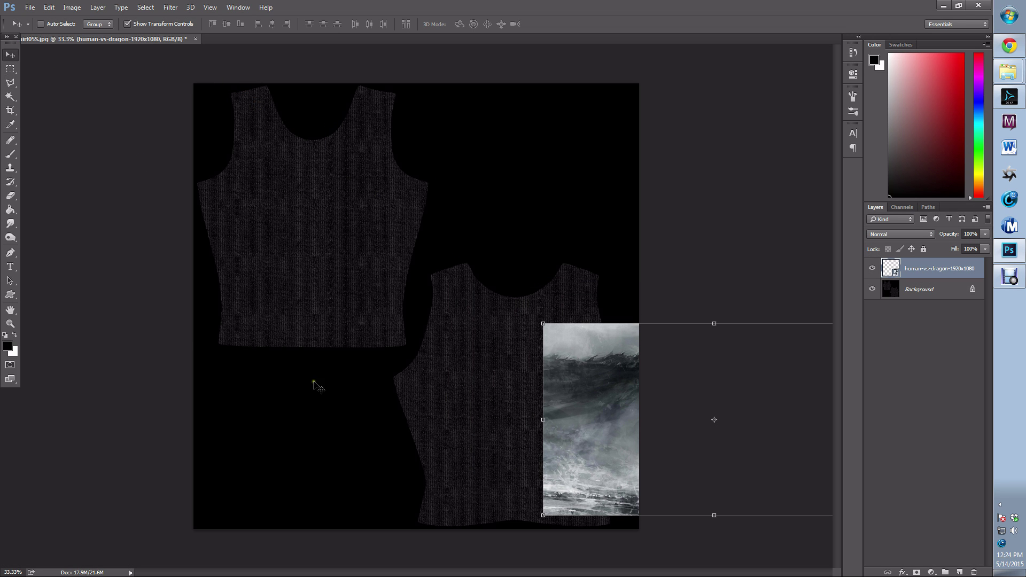
{"action": "left_click_drag", "start_coordinate": [618, 428], "coordinate": [274, 193]}
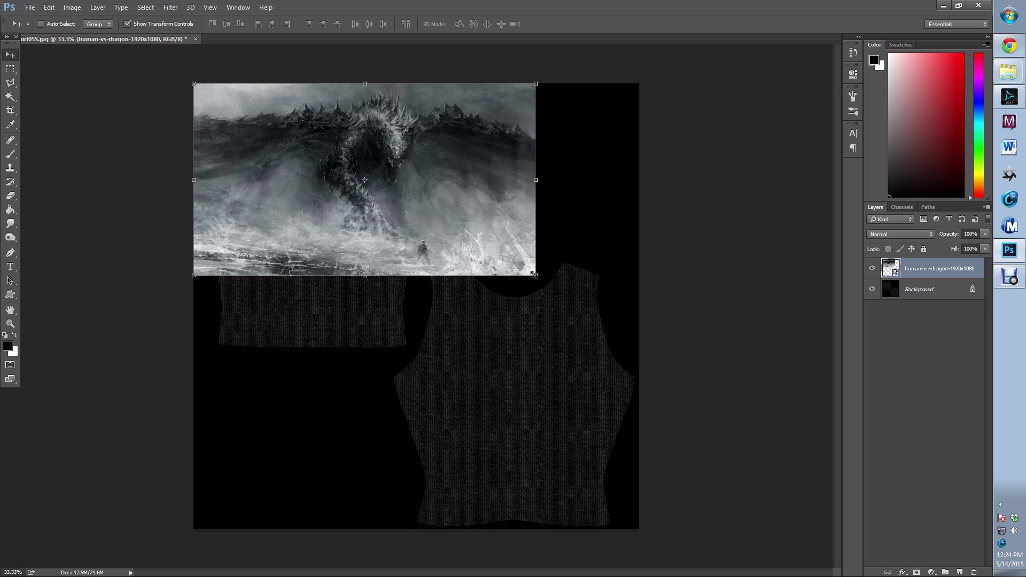
{"action": "left_click_drag", "start_coordinate": [533, 274], "coordinate": [440, 360]}
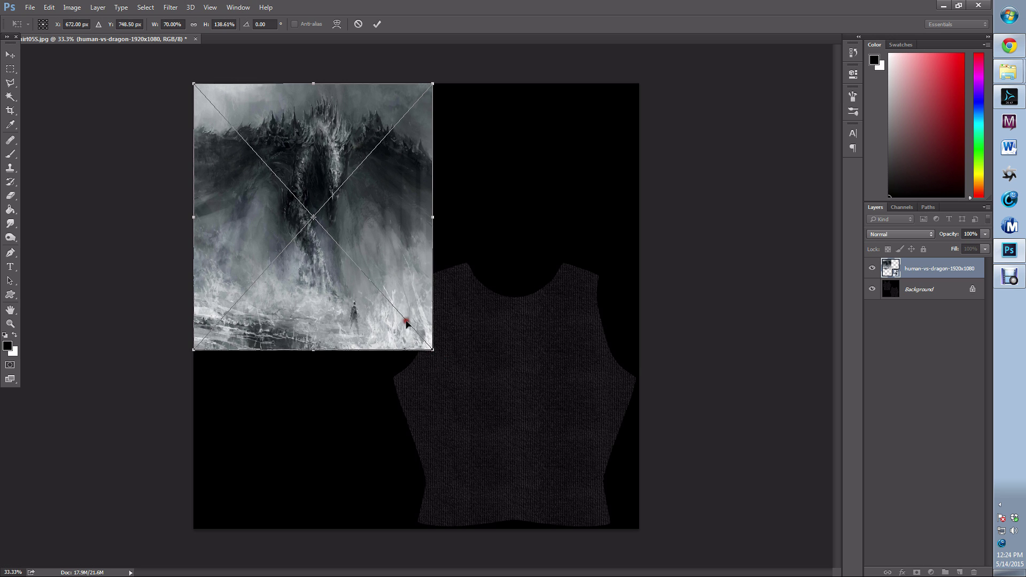
{"action": "mouse_move", "coordinate": [341, 205]}
{"action": "left_mouse_down"}
{"action": "mouse_move", "coordinate": [343, 215]}
{"action": "mouse_move", "coordinate": [341, 202]}
{"action": "left_mouse_up"}
{"action": "left_click", "coordinate": [377, 24]}
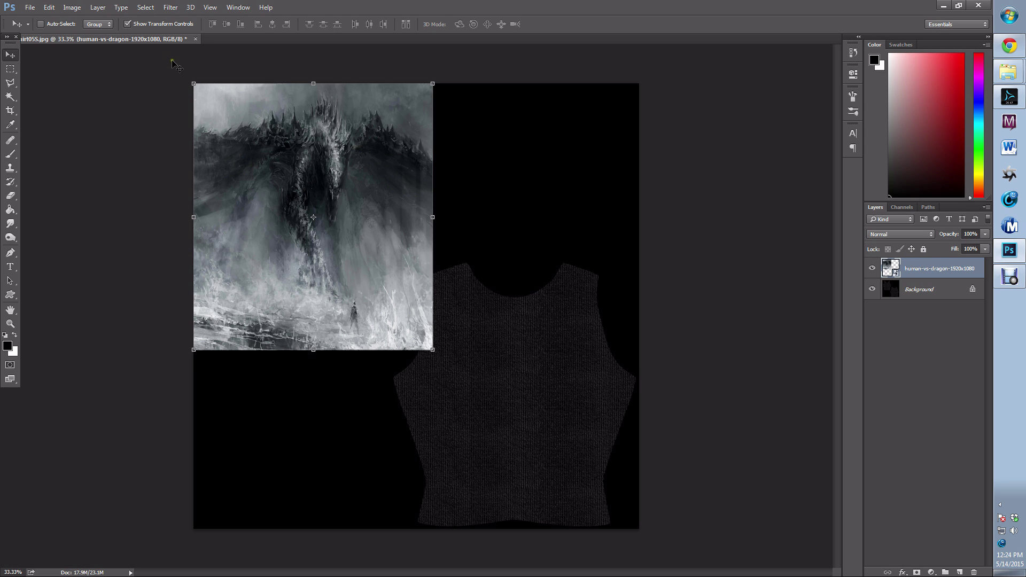
Step: Add a Reveal All layer mask to the dragon layer and lower the layer's opacity to 33%
{"action": "left_click", "coordinate": [98, 8]}
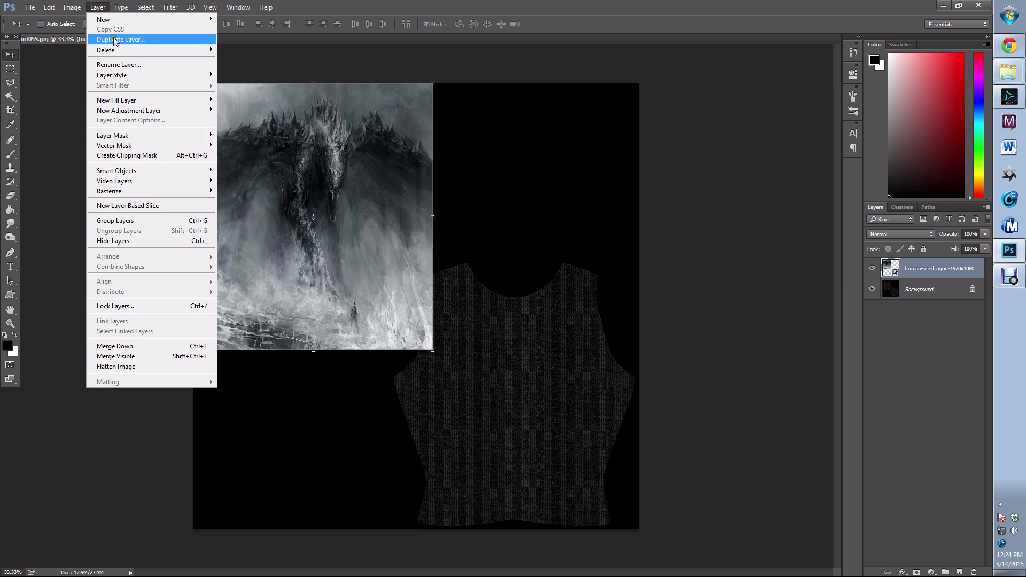
{"action": "mouse_move", "coordinate": [208, 135]}
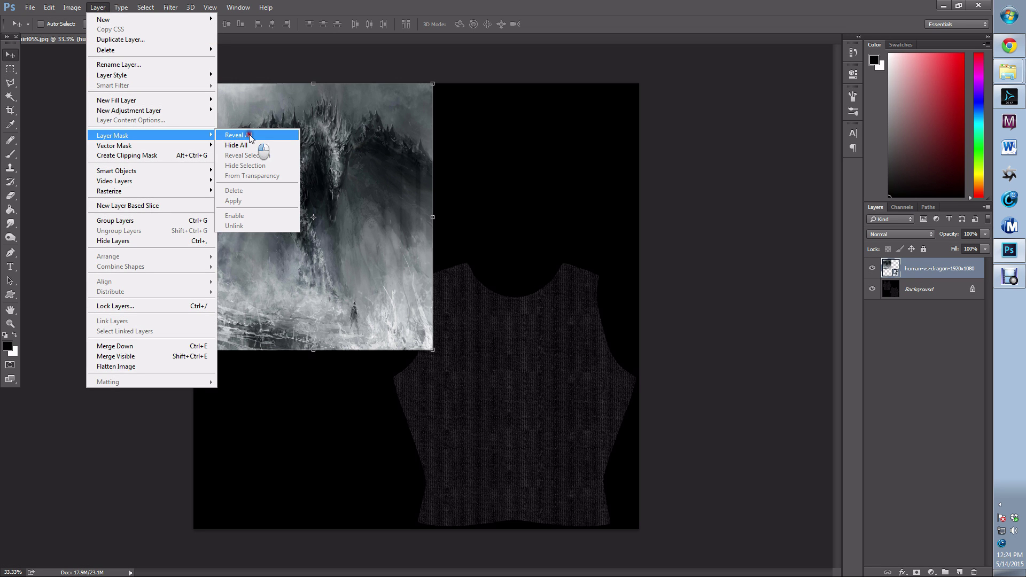
{"action": "left_click", "coordinate": [249, 135]}
{"action": "left_click", "coordinate": [898, 269]}
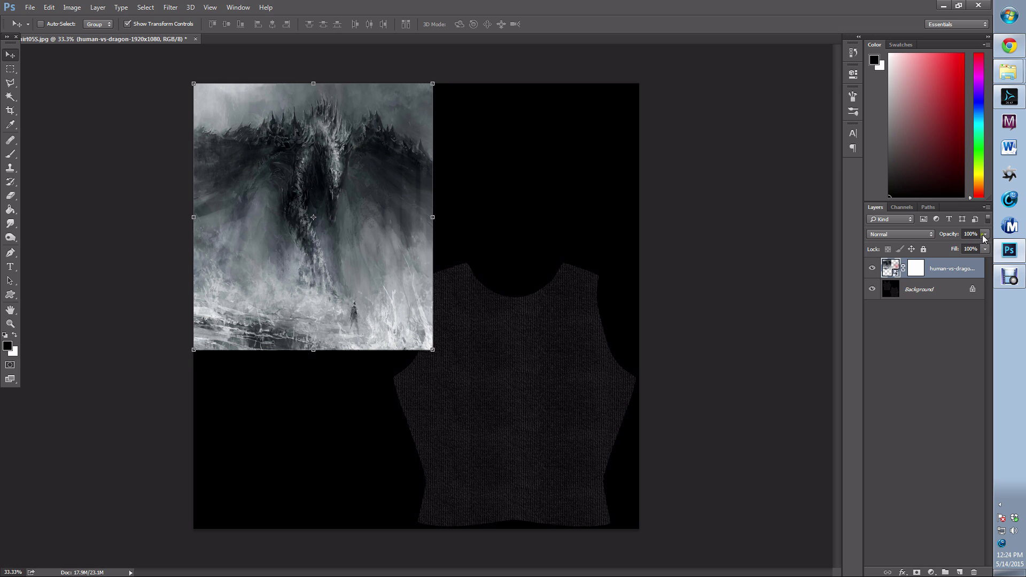
{"action": "left_click", "coordinate": [984, 235]}
{"action": "left_click_drag", "start_coordinate": [972, 252], "coordinate": [949, 253]}
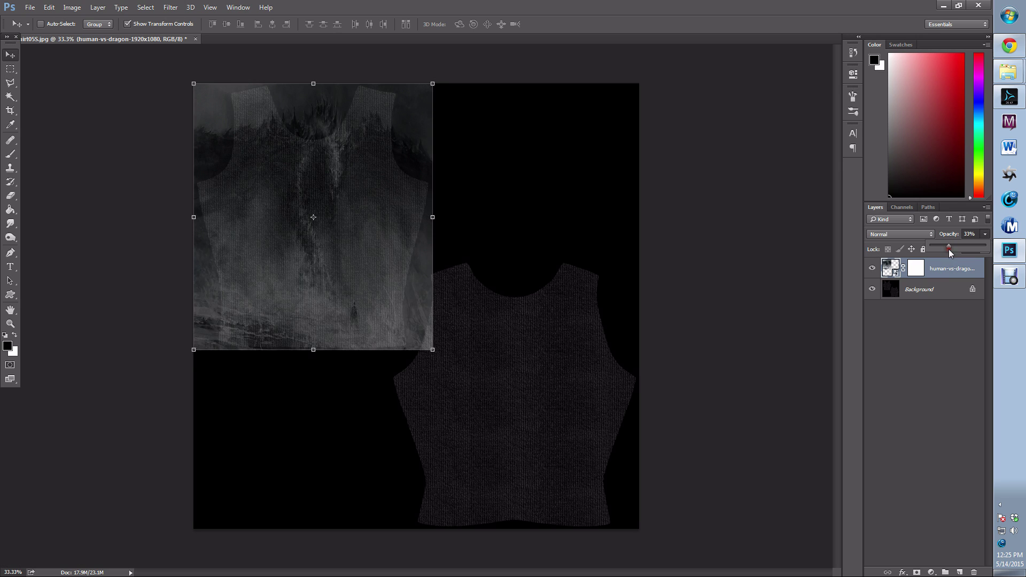
Step: Paint black on the dragon layer's mask beside the left shoulder with a soft 123 px brush at 50% opacity
{"action": "left_click", "coordinate": [922, 272]}
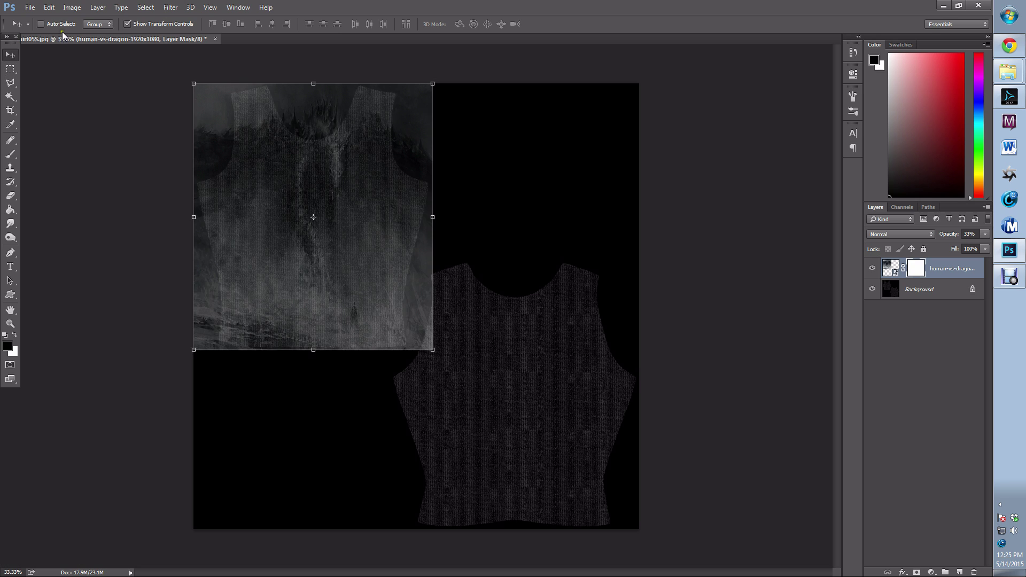
{"action": "left_click", "coordinate": [10, 154]}
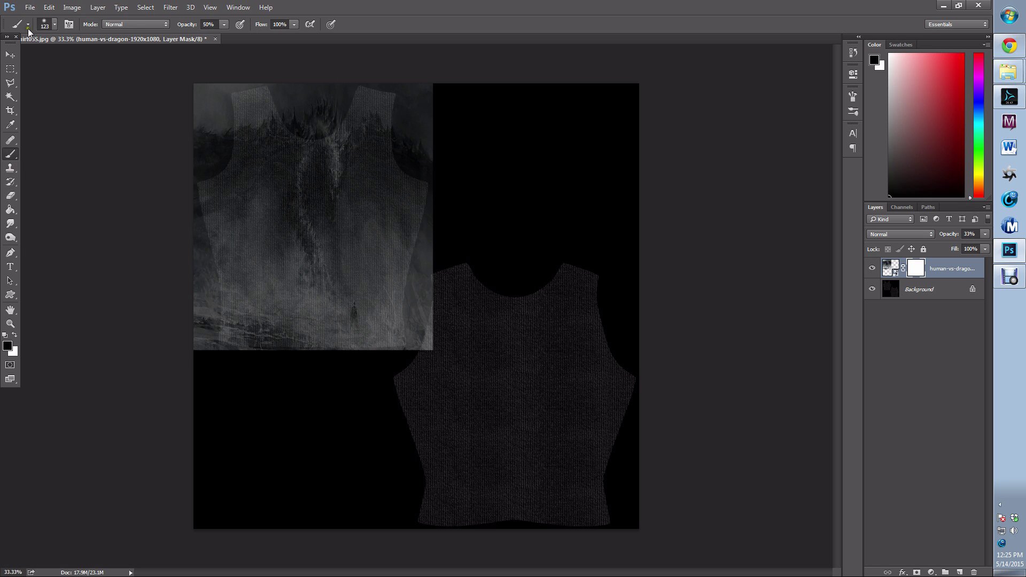
{"action": "left_click", "coordinate": [53, 24]}
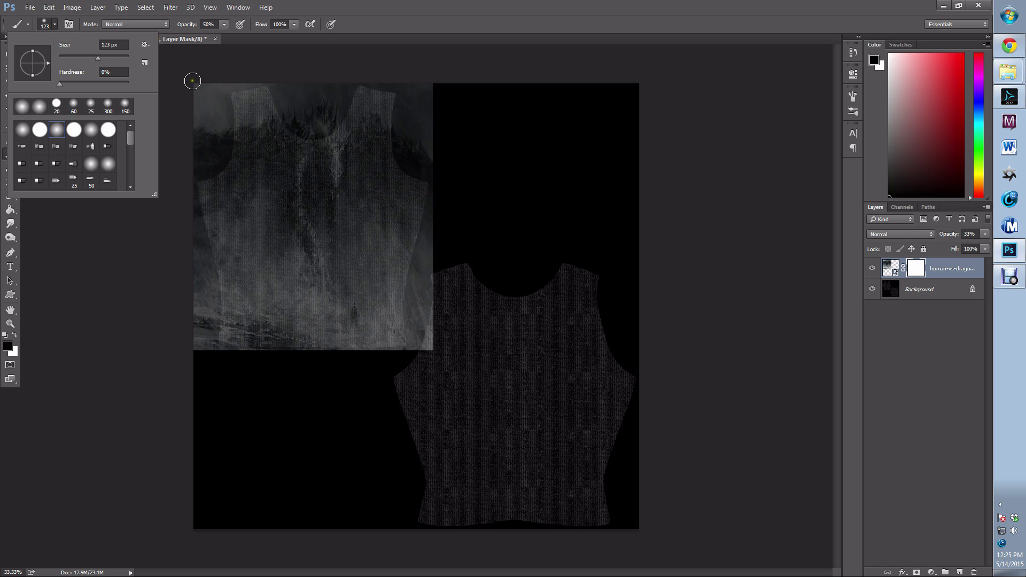
{"action": "left_click", "coordinate": [177, 72]}
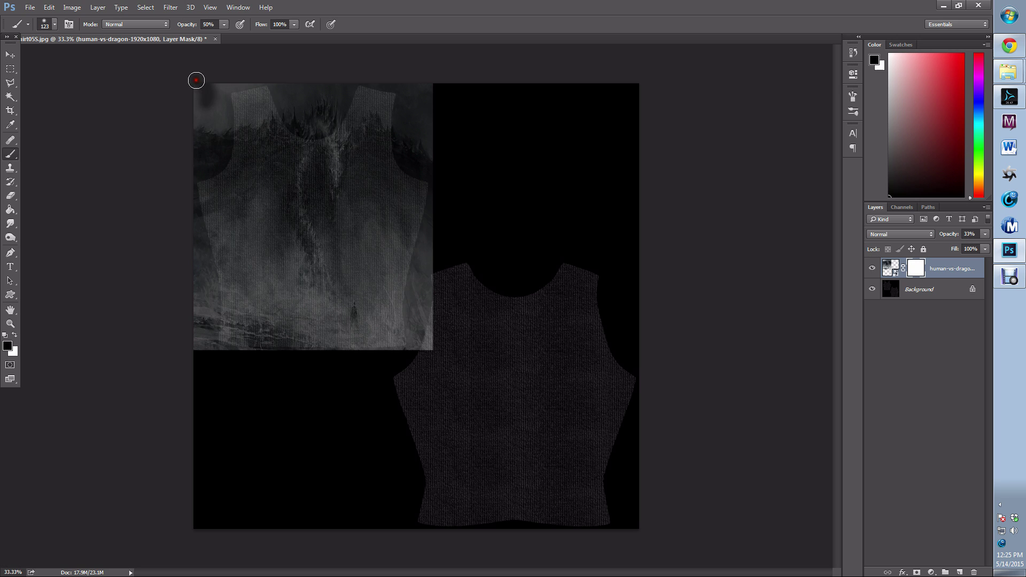
{"action": "mouse_move", "coordinate": [197, 80]}
{"action": "left_mouse_down"}
{"action": "mouse_move", "coordinate": [195, 126]}
{"action": "mouse_move", "coordinate": [185, 128]}
{"action": "left_mouse_up"}
Step: Enlarge the mask painting brush to 198 px
{"action": "left_click", "coordinate": [54, 25]}
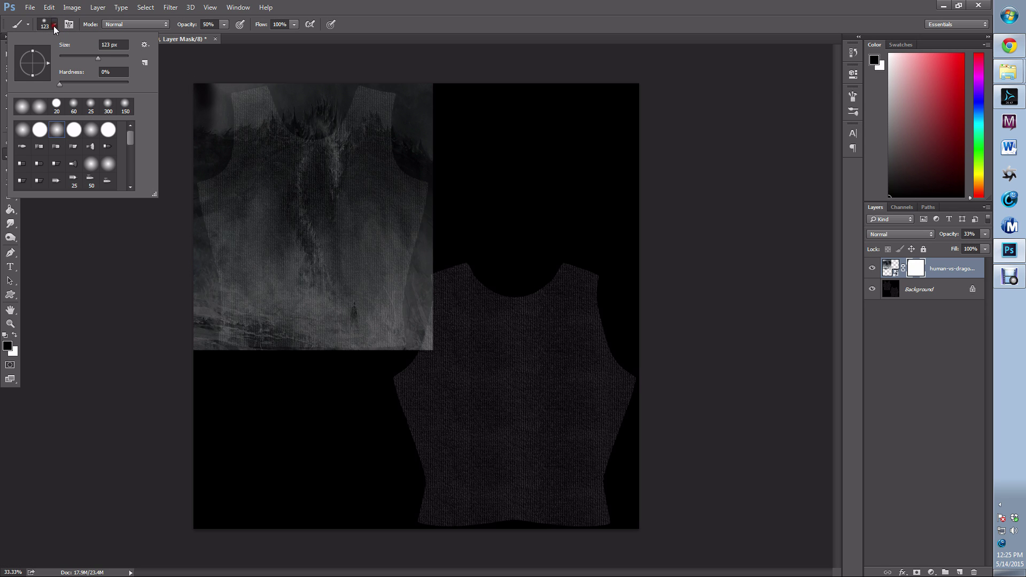
{"action": "left_click_drag", "start_coordinate": [88, 58], "coordinate": [114, 59]}
{"action": "left_click", "coordinate": [212, 72]}
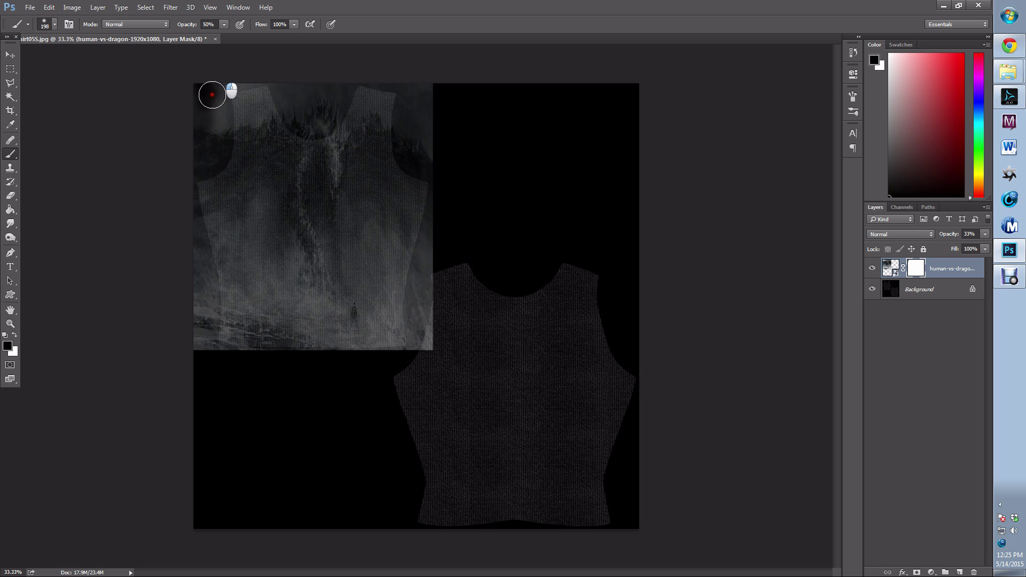
Step: Paint black on the dragon layer's mask around the upper-left shirt piece to hide the image outside its outline
{"action": "mouse_move", "coordinate": [209, 76]}
{"action": "left_mouse_down"}
{"action": "mouse_move", "coordinate": [299, 72]}
{"action": "mouse_move", "coordinate": [230, 79]}
{"action": "mouse_move", "coordinate": [224, 118]}
{"action": "mouse_move", "coordinate": [238, 98]}
{"action": "mouse_move", "coordinate": [282, 94]}
{"action": "mouse_move", "coordinate": [255, 88]}
{"action": "mouse_move", "coordinate": [197, 221]}
{"action": "mouse_move", "coordinate": [199, 424]}
{"action": "mouse_move", "coordinate": [188, 290]}
{"action": "mouse_move", "coordinate": [213, 378]}
{"action": "mouse_move", "coordinate": [205, 346]}
{"action": "mouse_move", "coordinate": [281, 355]}
{"action": "mouse_move", "coordinate": [204, 359]}
{"action": "mouse_move", "coordinate": [299, 374]}
{"action": "mouse_move", "coordinate": [204, 352]}
{"action": "mouse_move", "coordinate": [203, 261]}
{"action": "mouse_move", "coordinate": [195, 383]}
{"action": "mouse_move", "coordinate": [172, 156]}
{"action": "mouse_move", "coordinate": [193, 235]}
{"action": "mouse_move", "coordinate": [164, 141]}
{"action": "mouse_move", "coordinate": [179, 97]}
{"action": "mouse_move", "coordinate": [206, 93]}
{"action": "mouse_move", "coordinate": [203, 160]}
{"action": "mouse_move", "coordinate": [224, 103]}
{"action": "mouse_move", "coordinate": [211, 150]}
{"action": "mouse_move", "coordinate": [277, 76]}
{"action": "mouse_move", "coordinate": [331, 46]}
{"action": "mouse_move", "coordinate": [348, 80]}
{"action": "mouse_move", "coordinate": [443, 76]}
{"action": "mouse_move", "coordinate": [411, 89]}
{"action": "mouse_move", "coordinate": [439, 117]}
{"action": "mouse_move", "coordinate": [426, 85]}
{"action": "mouse_move", "coordinate": [445, 122]}
{"action": "mouse_move", "coordinate": [419, 70]}
{"action": "mouse_move", "coordinate": [453, 182]}
{"action": "mouse_move", "coordinate": [409, 101]}
{"action": "mouse_move", "coordinate": [417, 75]}
{"action": "mouse_move", "coordinate": [446, 111]}
{"action": "mouse_move", "coordinate": [430, 91]}
{"action": "mouse_move", "coordinate": [446, 120]}
{"action": "mouse_move", "coordinate": [446, 190]}
{"action": "mouse_move", "coordinate": [422, 183]}
{"action": "mouse_move", "coordinate": [440, 305]}
{"action": "mouse_move", "coordinate": [441, 208]}
{"action": "mouse_move", "coordinate": [441, 252]}
{"action": "mouse_move", "coordinate": [428, 252]}
{"action": "mouse_move", "coordinate": [434, 327]}
{"action": "mouse_move", "coordinate": [396, 359]}
{"action": "mouse_move", "coordinate": [420, 347]}
{"action": "mouse_move", "coordinate": [433, 362]}
{"action": "mouse_move", "coordinate": [423, 249]}
{"action": "left_mouse_up"}
{"action": "mouse_move", "coordinate": [431, 339]}
{"action": "left_mouse_down"}
{"action": "mouse_move", "coordinate": [427, 372]}
{"action": "mouse_move", "coordinate": [429, 329]}
{"action": "mouse_move", "coordinate": [404, 372]}
{"action": "mouse_move", "coordinate": [373, 369]}
{"action": "mouse_move", "coordinate": [416, 351]}
{"action": "mouse_move", "coordinate": [212, 361]}
{"action": "mouse_move", "coordinate": [386, 363]}
{"action": "left_mouse_up"}
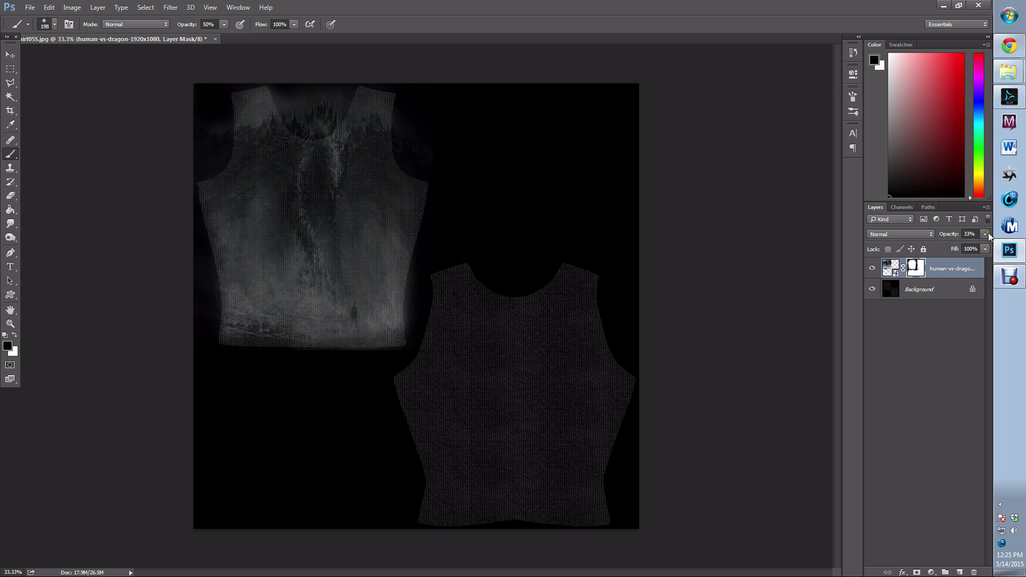
Step: Raise the dragon layer's opacity to 100% and set its blend mode to Screen
{"action": "left_click", "coordinate": [895, 265]}
{"action": "left_click", "coordinate": [985, 234]}
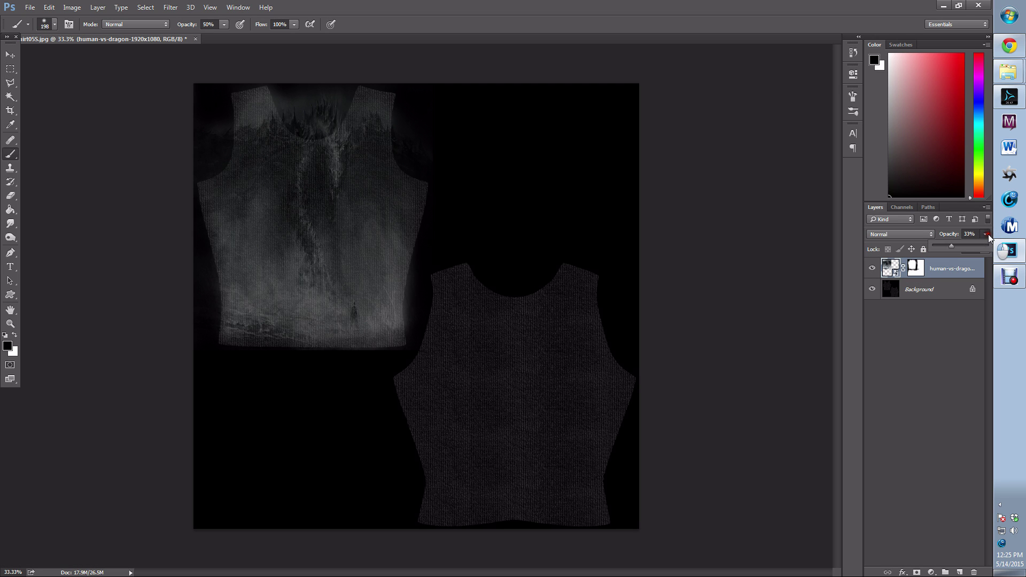
{"action": "left_click_drag", "start_coordinate": [976, 247], "coordinate": [988, 246]}
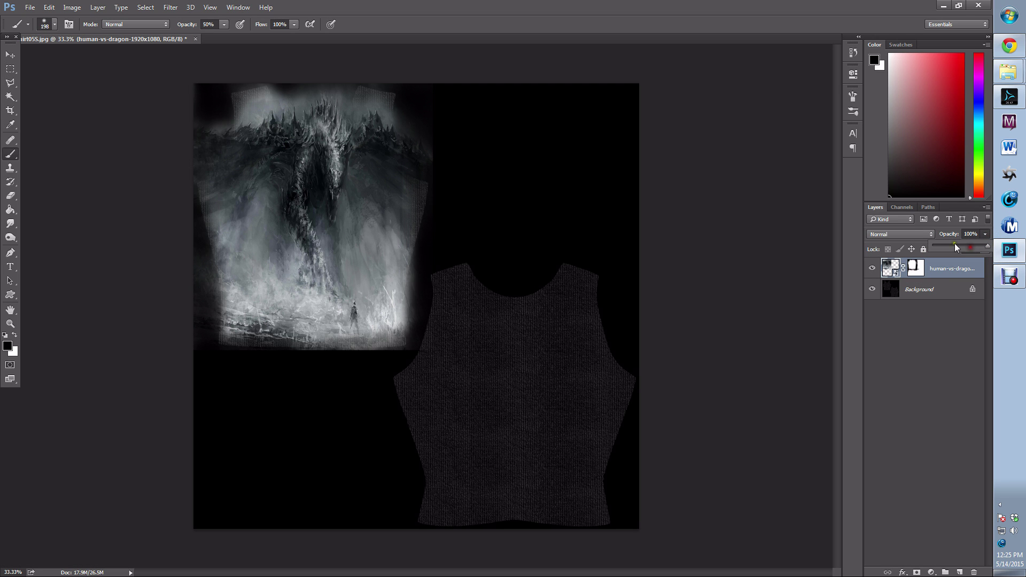
{"action": "left_click", "coordinate": [919, 233]}
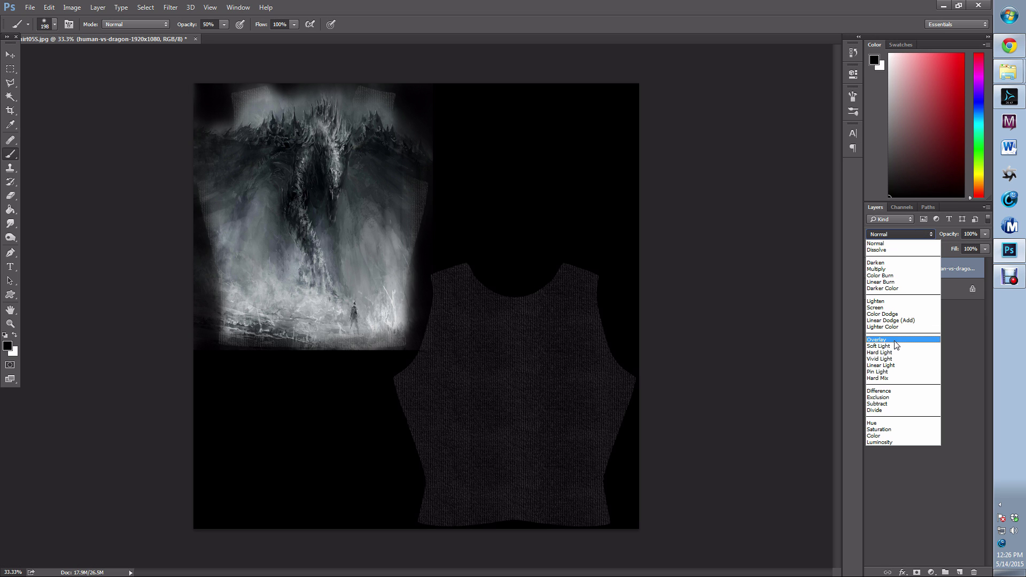
{"action": "left_click", "coordinate": [895, 308]}
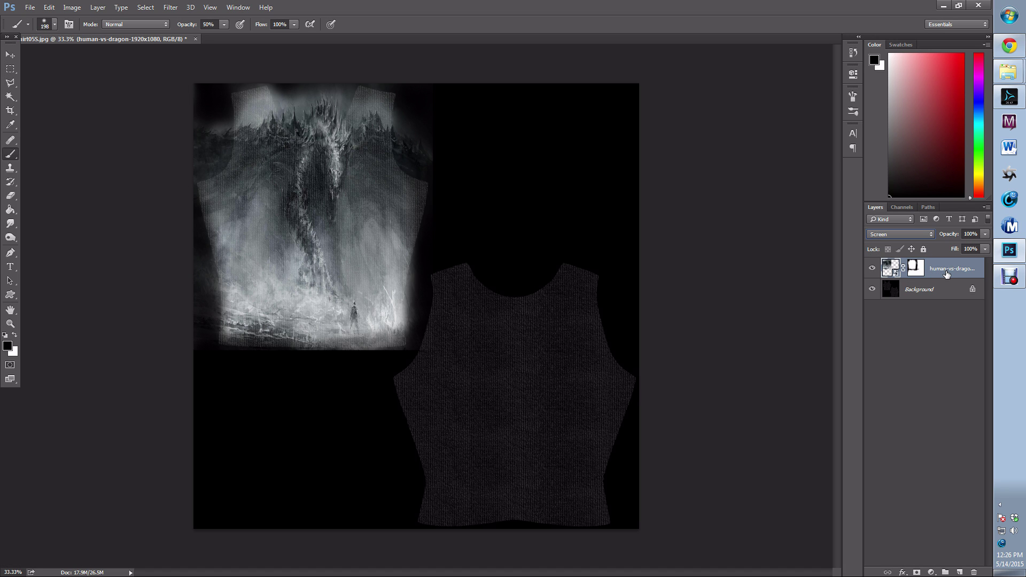
Step: Duplicate the dragon layer twice, setting the first copy's blend mode to Multiply and the second copy's to Hard Light
{"action": "key", "text": "ctrl+j"}
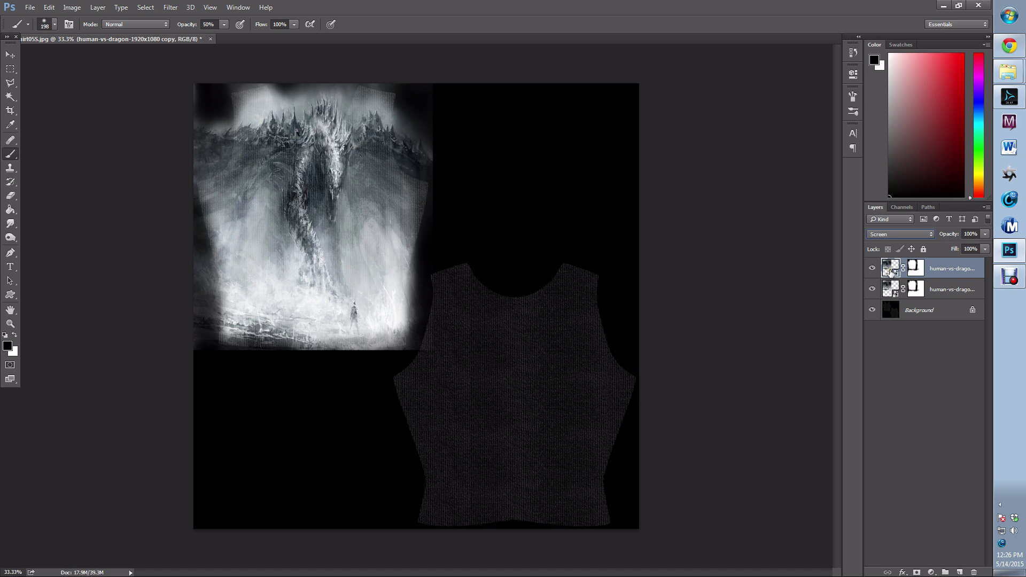
{"action": "left_click", "coordinate": [919, 237]}
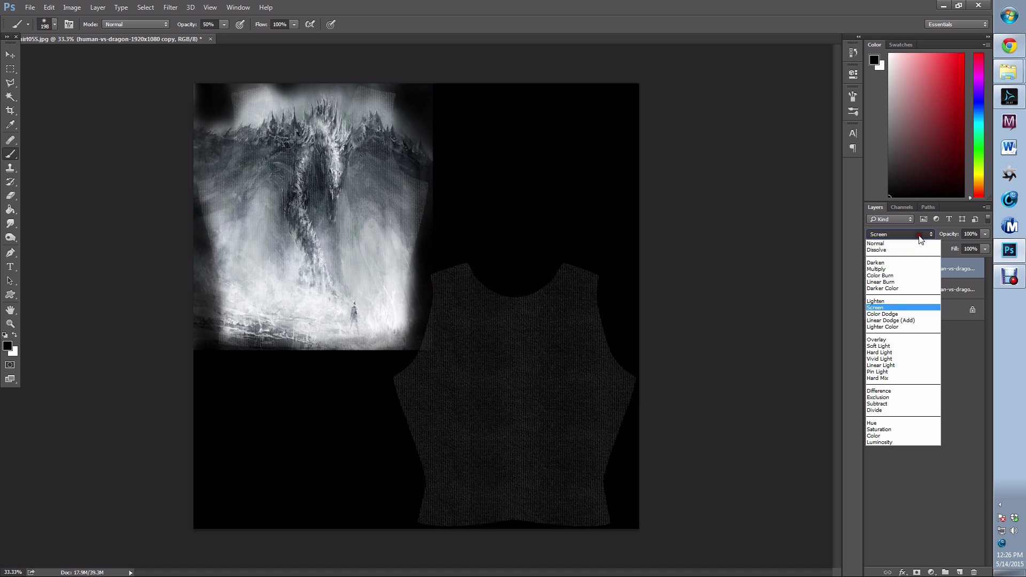
{"action": "left_click", "coordinate": [902, 269]}
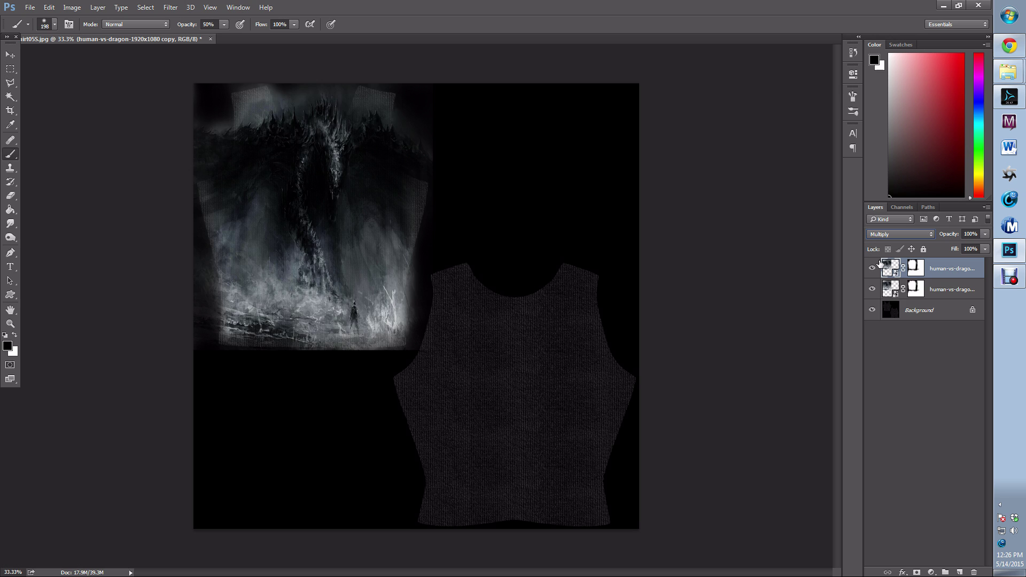
{"action": "key", "text": "ctrl+j"}
{"action": "left_click", "coordinate": [900, 234]}
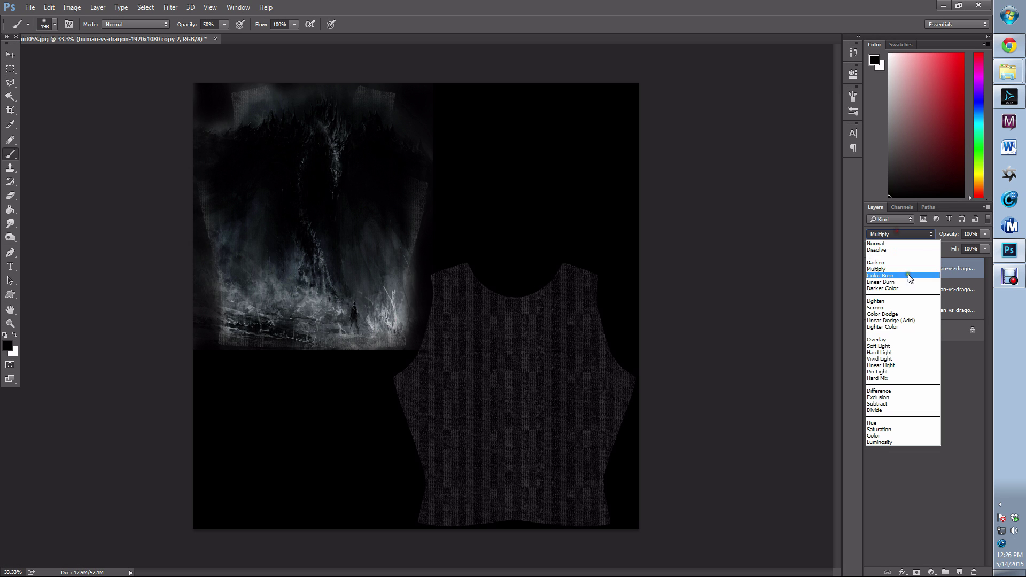
{"action": "left_click", "coordinate": [899, 350]}
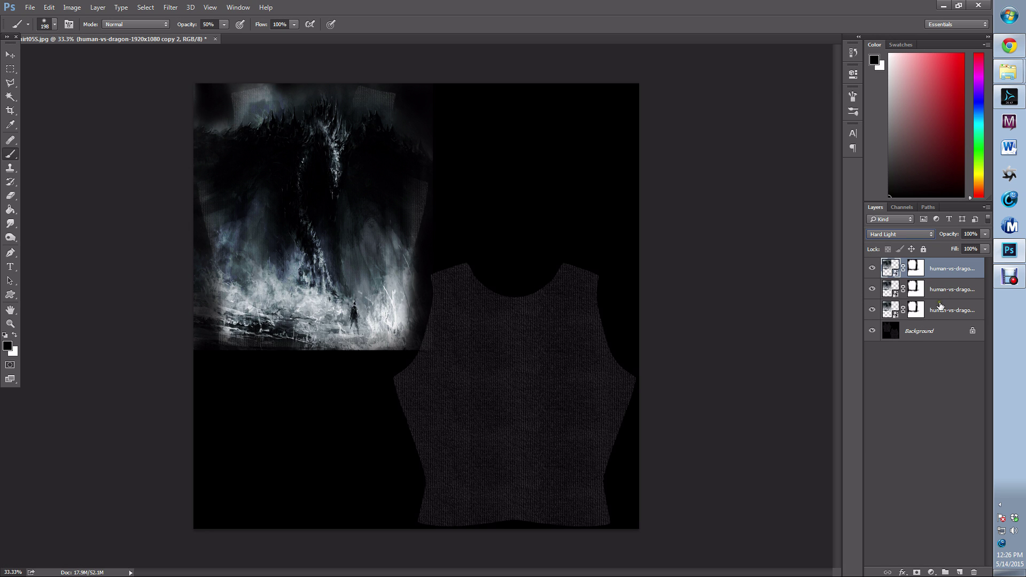
Step: Set the opacity of the Screen dragon layer to 50% and of the Hard Light copy to 75%
{"action": "left_click", "coordinate": [956, 310]}
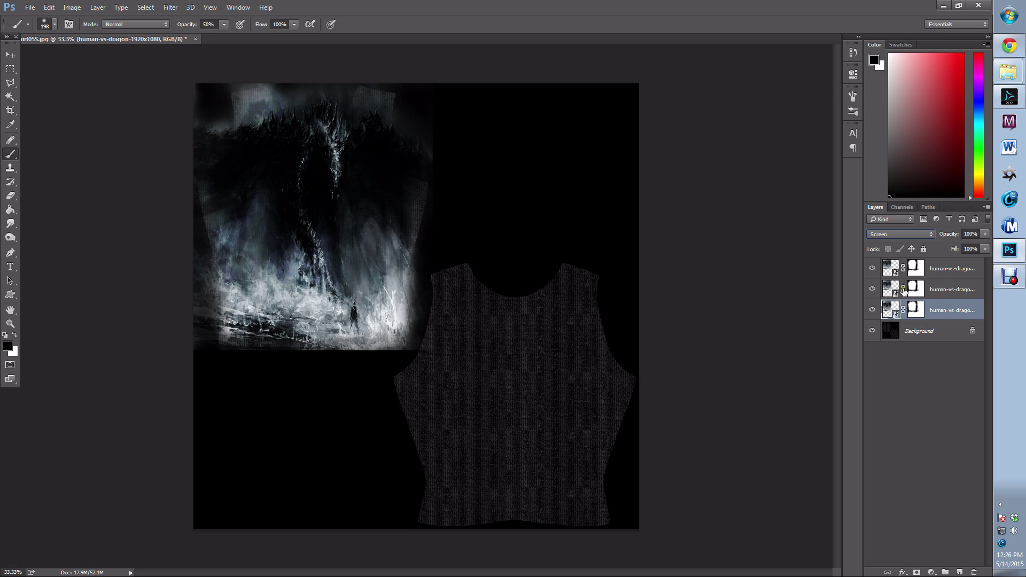
{"action": "left_click", "coordinate": [987, 237]}
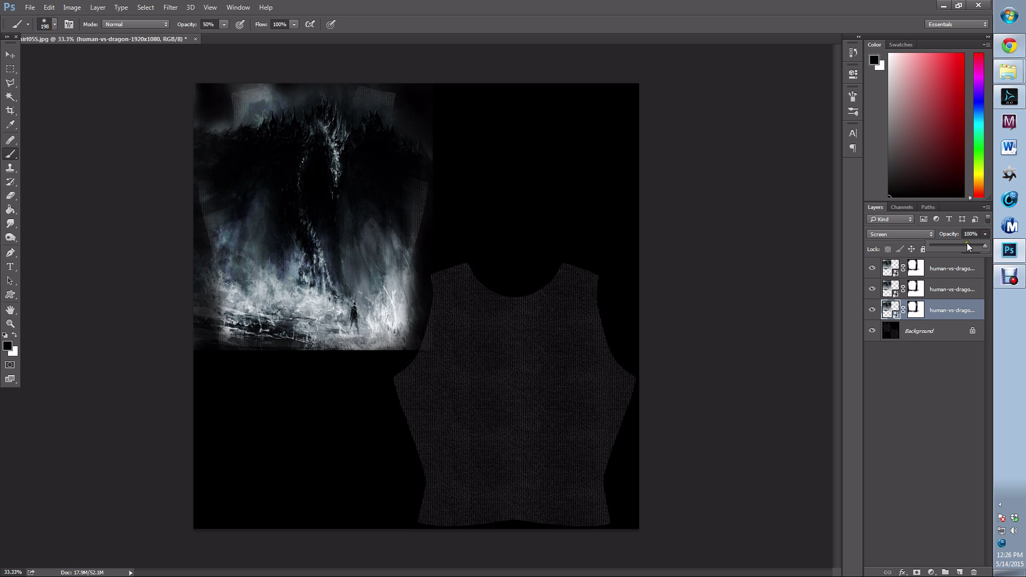
{"action": "type", "text": "50"}
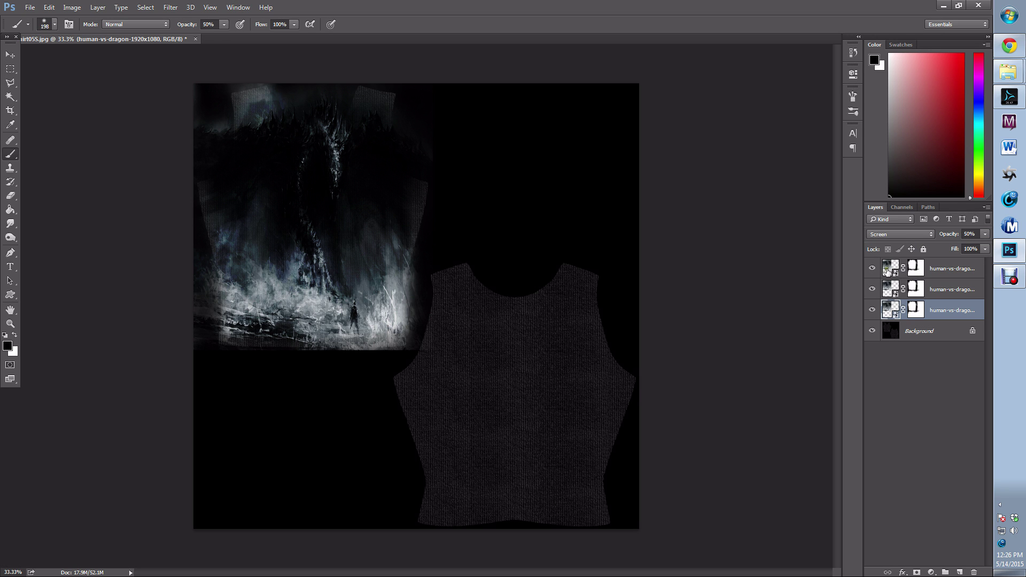
{"action": "left_click", "coordinate": [908, 270]}
{"action": "left_click", "coordinate": [974, 234]}
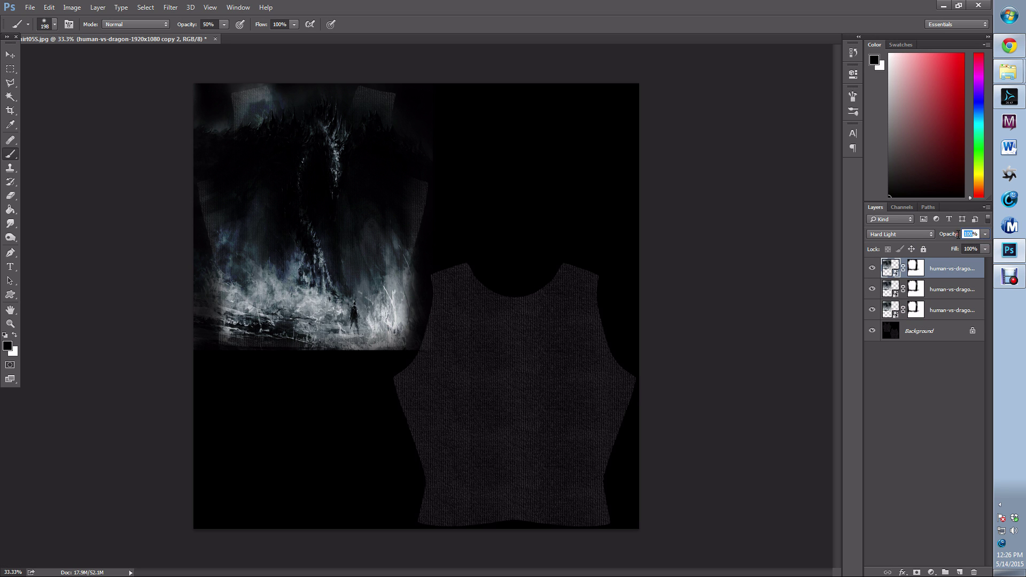
{"action": "type", "text": "75"}
{"action": "key", "text": "Return"}
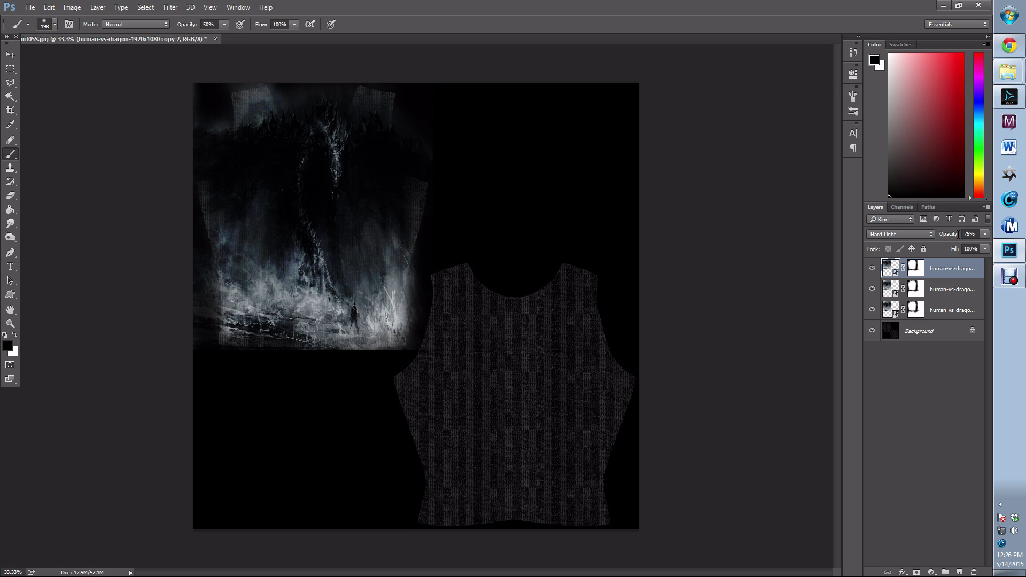
Step: Set the opacity of the Multiply dragon copy to 25%
{"action": "left_click", "coordinate": [949, 291]}
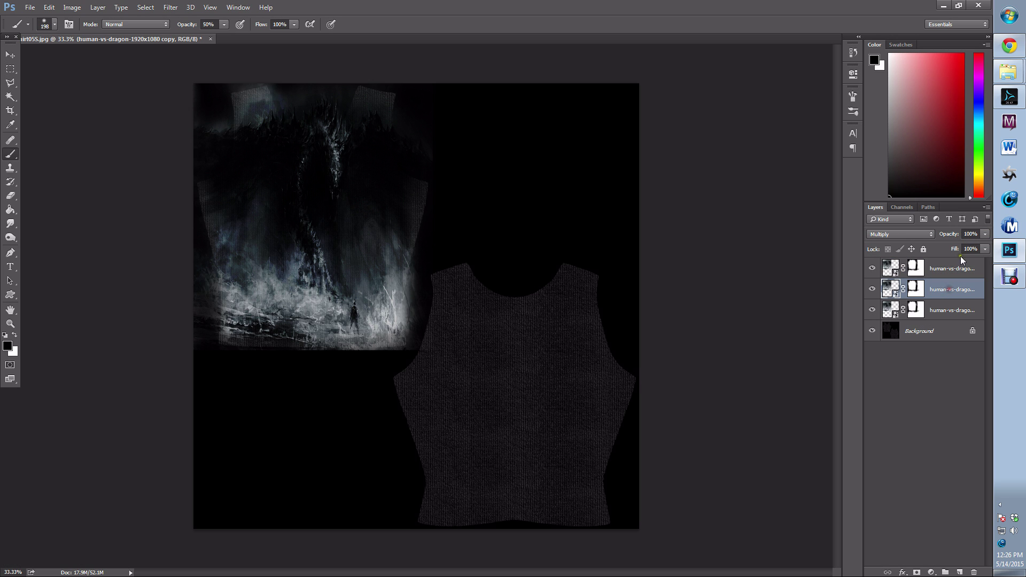
{"action": "left_click", "coordinate": [972, 233]}
{"action": "type", "text": "8"}
{"action": "key", "text": "Return"}
{"action": "type", "text": "50"}
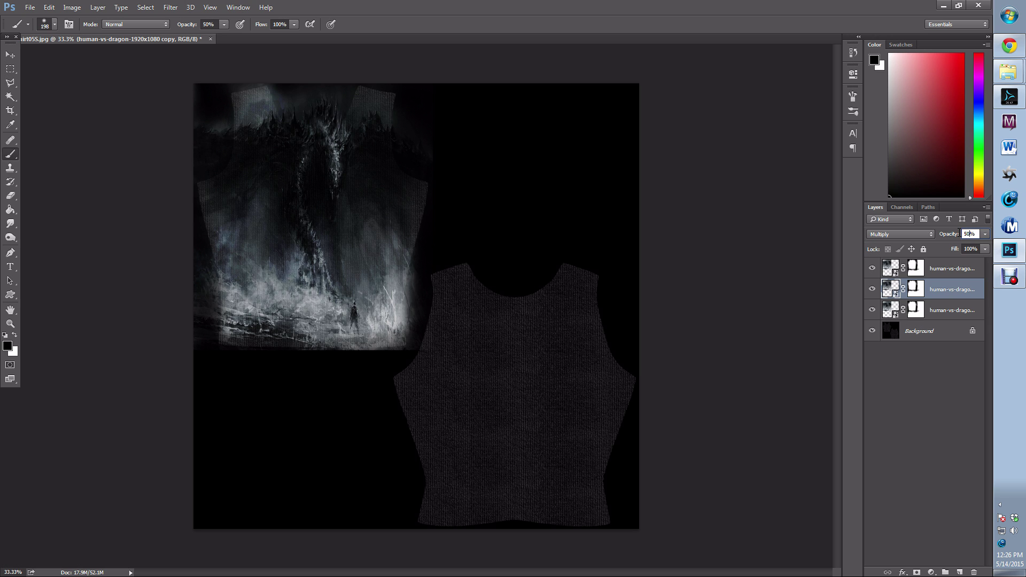
{"action": "key", "text": "BackSpace"}
{"action": "key", "text": "BackSpace"}
{"action": "type", "text": "25"}
{"action": "key", "text": "Return"}
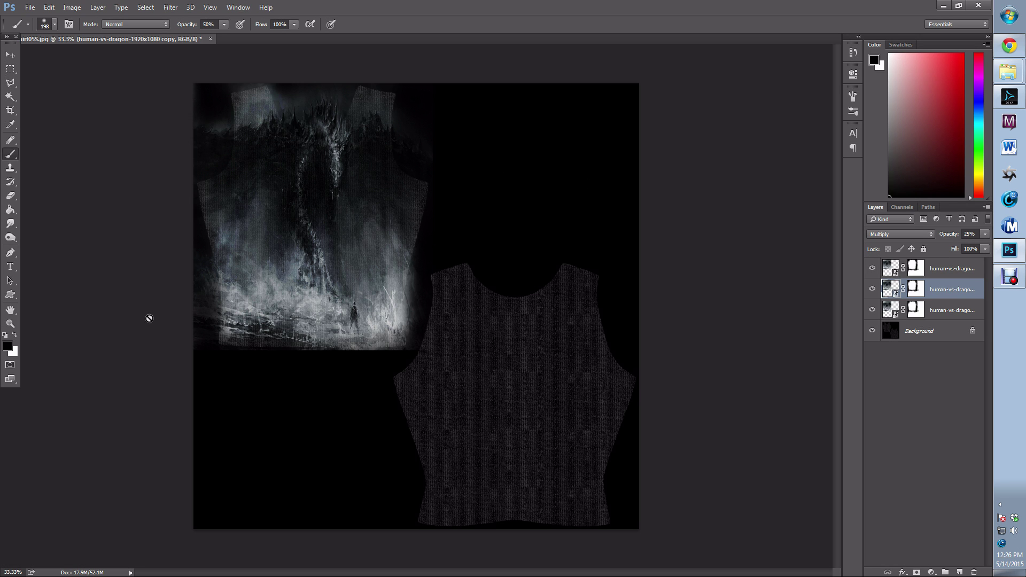
Step: Save the layered document as a Photoshop file in the SurfsUp folder, overwriting the existing sSUShirt05S_Test_Dragon
{"action": "left_click", "coordinate": [29, 8]}
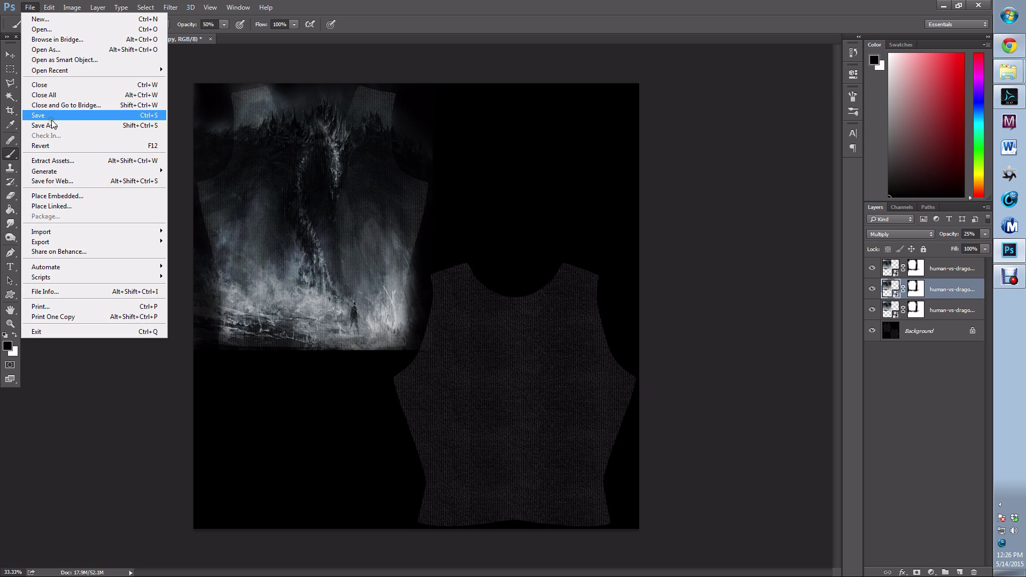
{"action": "left_click", "coordinate": [48, 115]}
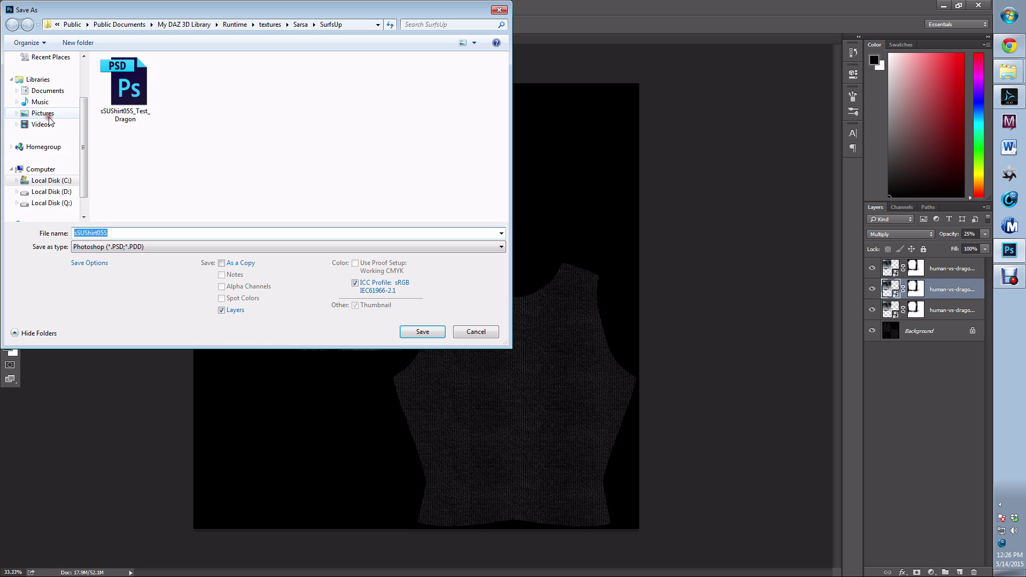
{"action": "left_click", "coordinate": [114, 97]}
{"action": "left_click", "coordinate": [437, 333]}
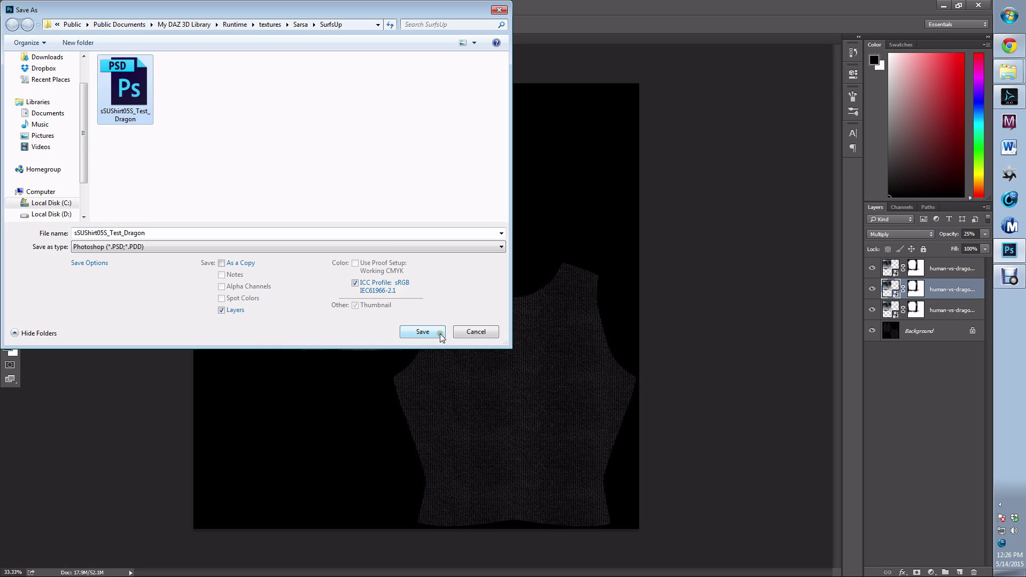
{"action": "left_click", "coordinate": [532, 294]}
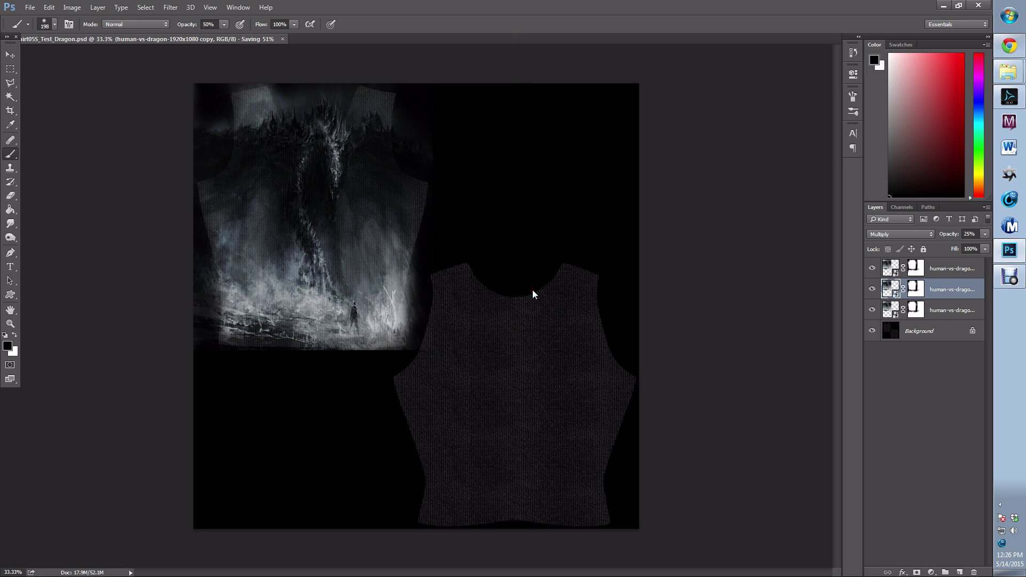
Step: Save a JPEG copy named sSUShirt05S_Test_Dragon in the SurfsUp textures folder at Maximum quality 10, Baseline Optimized
{"action": "left_click", "coordinate": [30, 6]}
{"action": "left_click", "coordinate": [45, 125]}
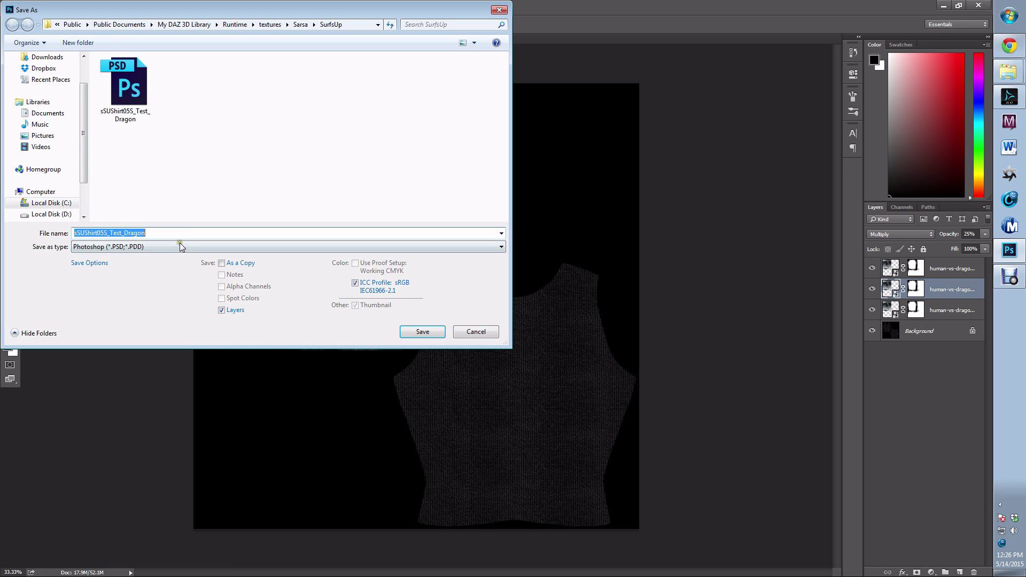
{"action": "left_click", "coordinate": [175, 246]}
{"action": "left_click", "coordinate": [107, 329]}
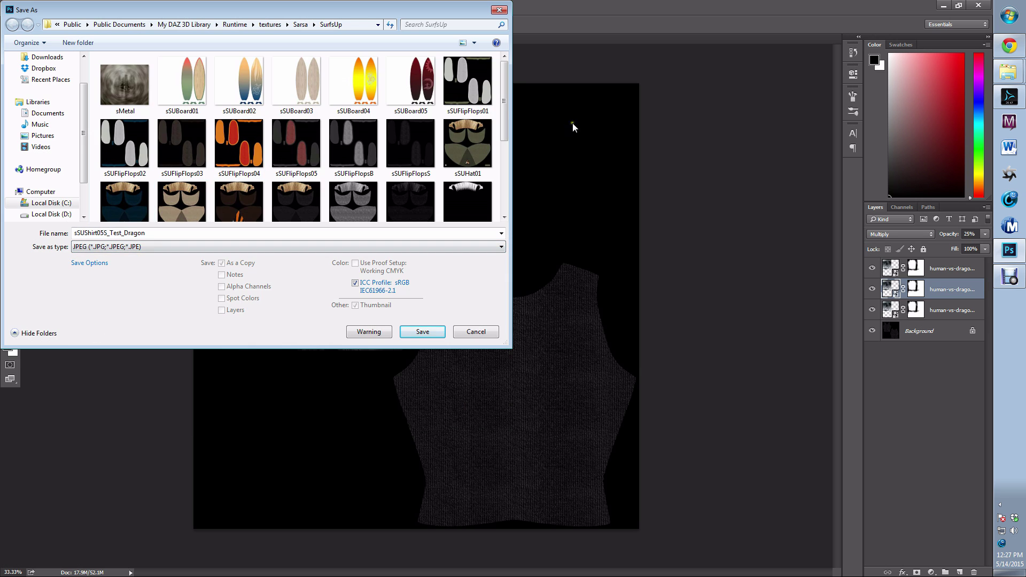
{"action": "left_click_drag", "start_coordinate": [505, 88], "coordinate": [515, 184]}
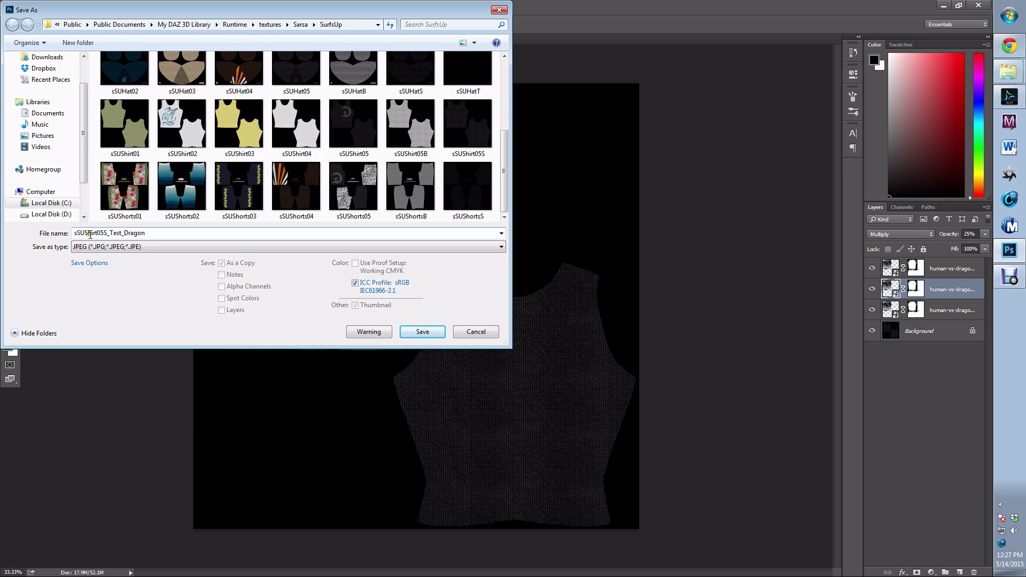
{"action": "left_click", "coordinate": [422, 331]}
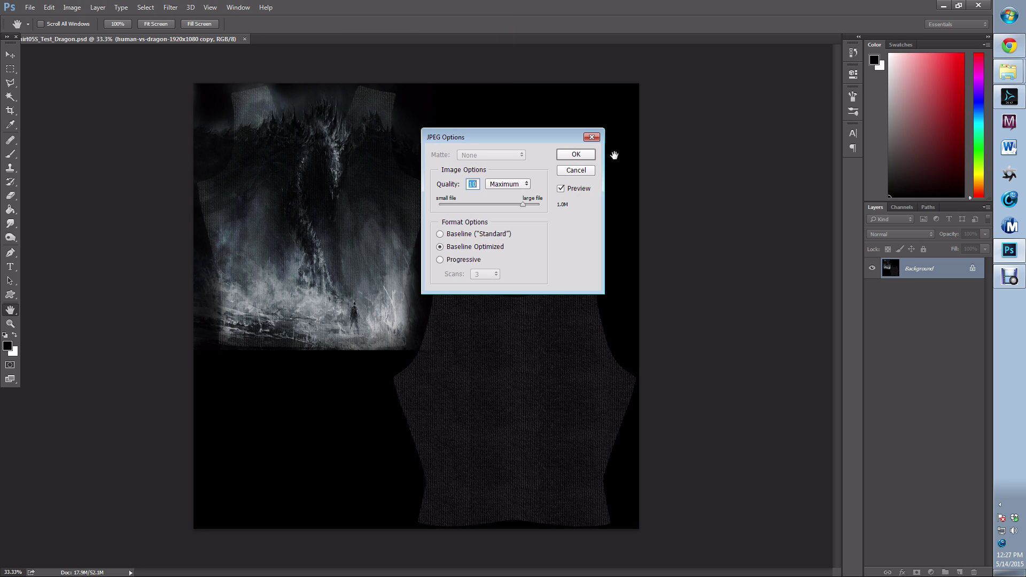
{"action": "left_click", "coordinate": [581, 156]}
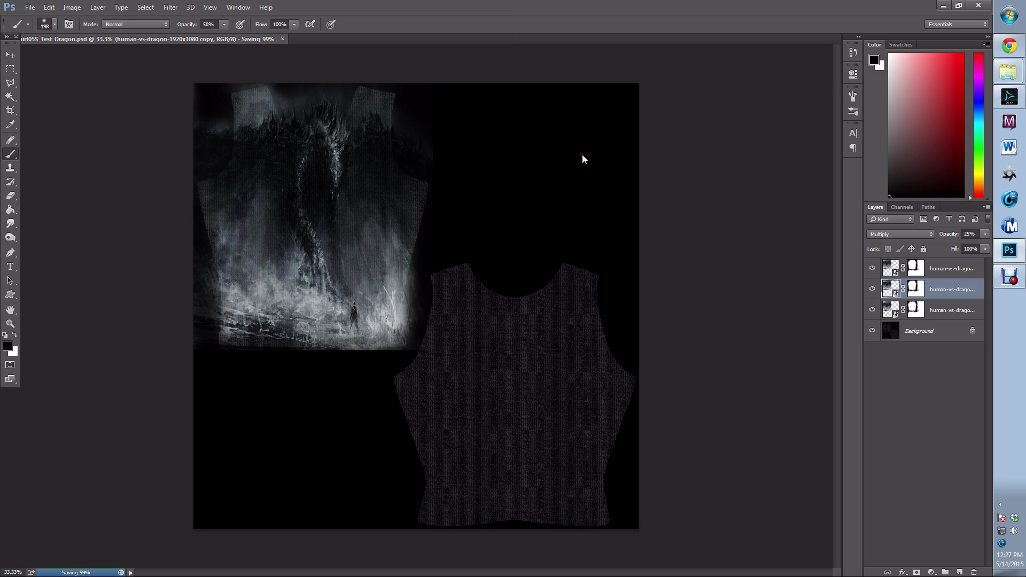
Step: Switch to DAZ Studio and select all the Surf's Up Shirt surfaces from Cloth to Waistline2
{"action": "left_click", "coordinate": [1020, 101]}
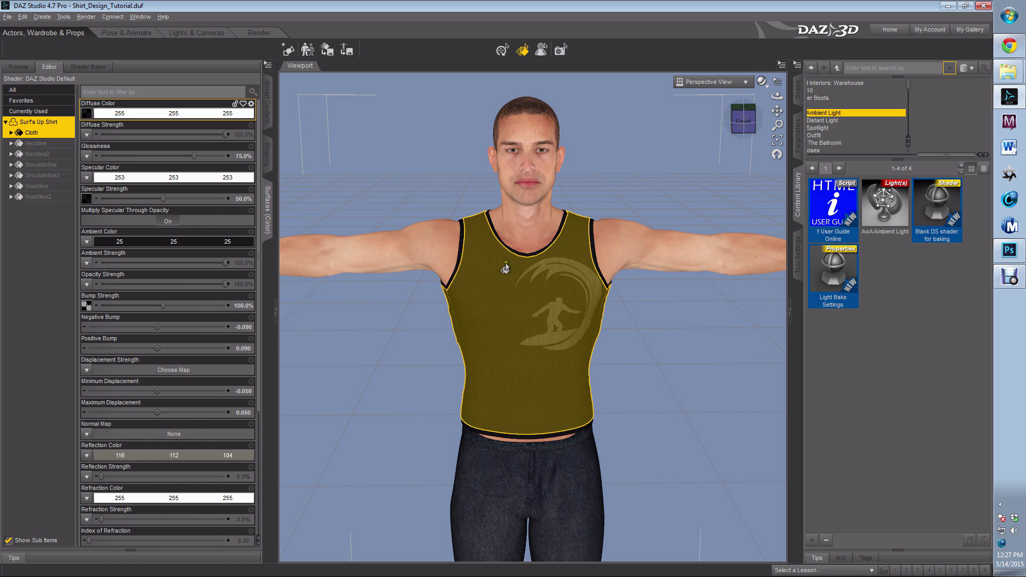
{"action": "left_click", "coordinate": [36, 123]}
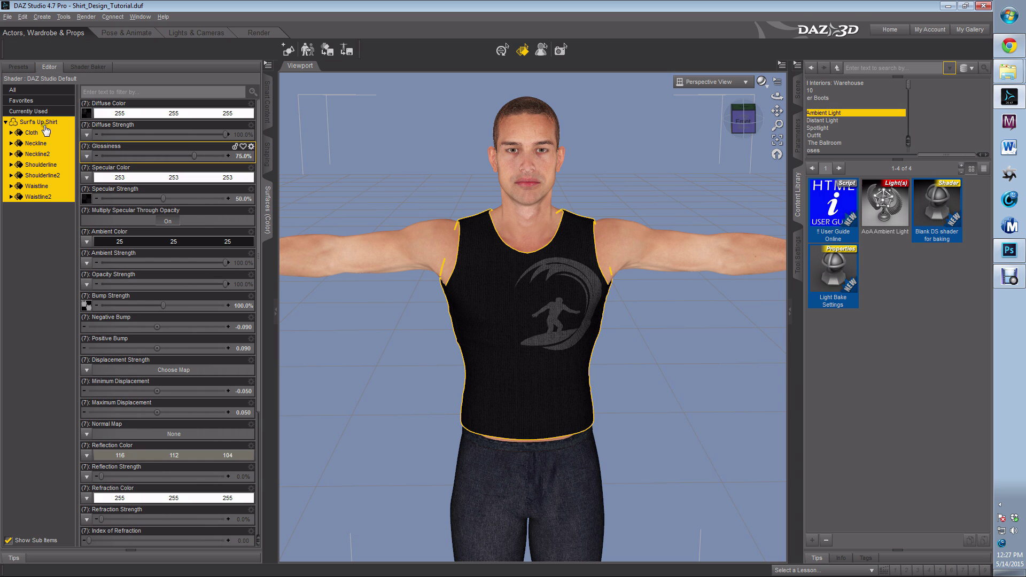
{"action": "left_click", "coordinate": [36, 133]}
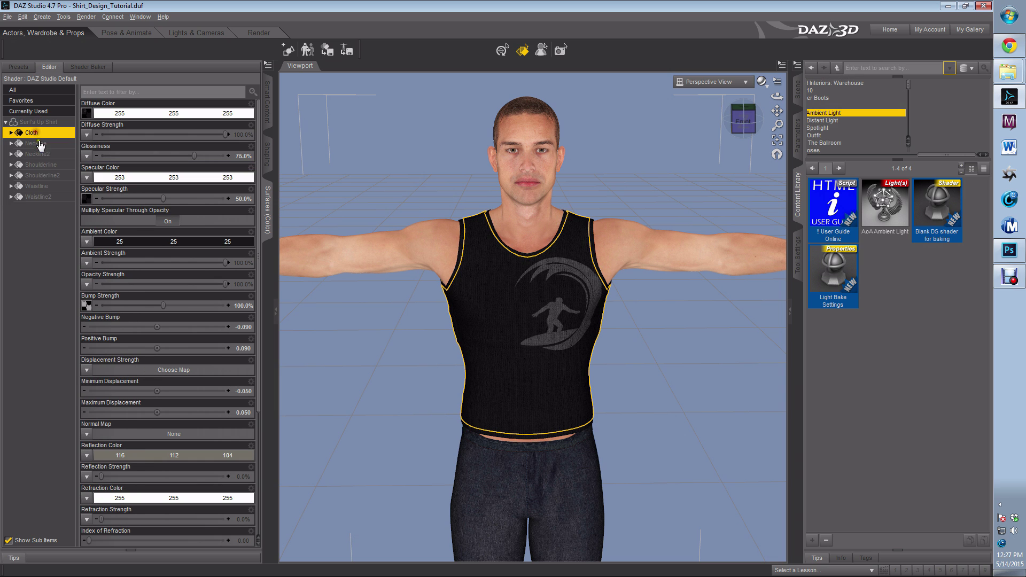
{"action": "left_click", "coordinate": [45, 198], "text": "shift"}
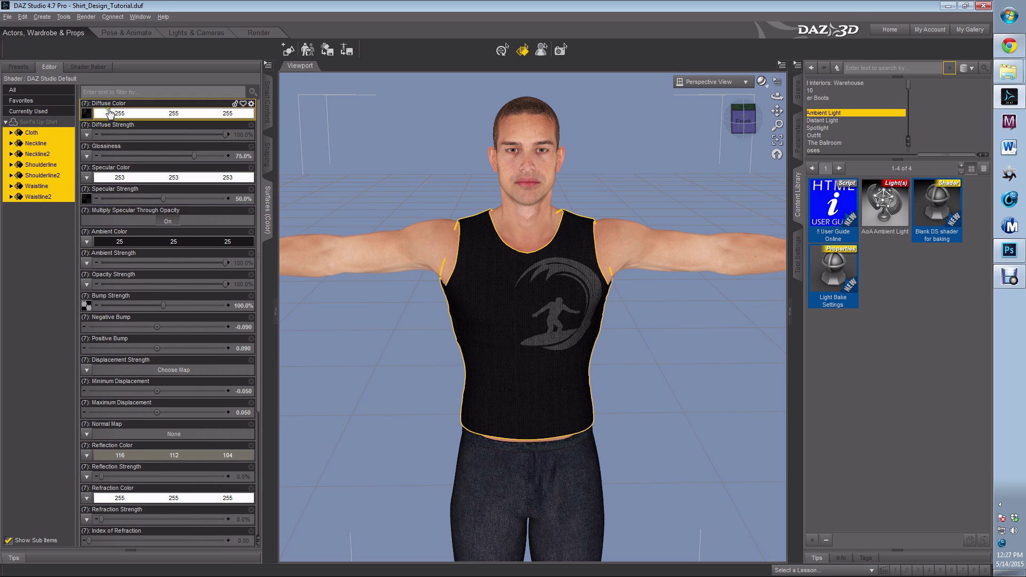
Step: Load sSUShirt05S_Test_Dragon from the SurfsUp folder as the Diffuse Color map of the selected shirt surfaces
{"action": "left_click", "coordinate": [86, 113]}
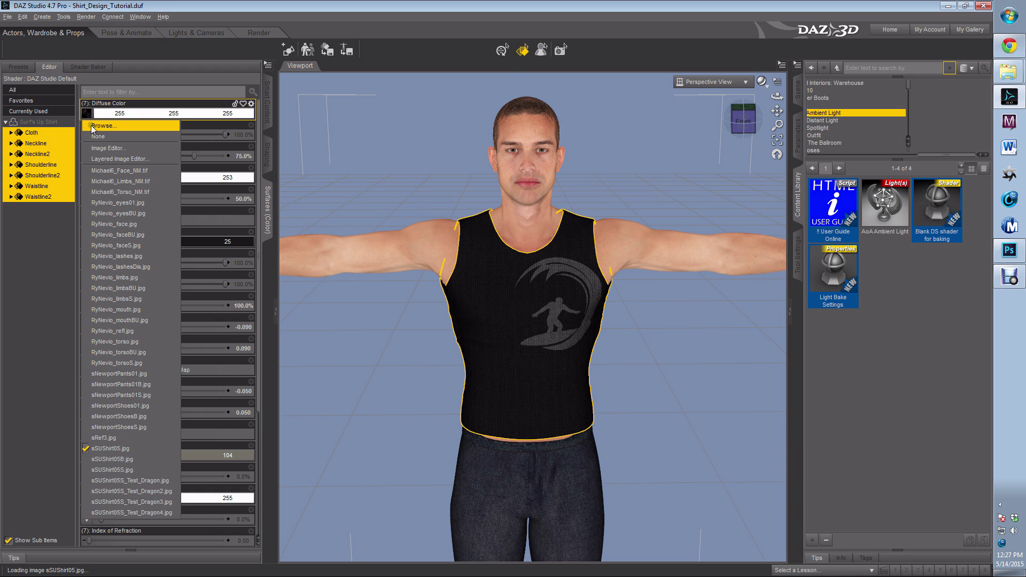
{"action": "left_click", "coordinate": [94, 126]}
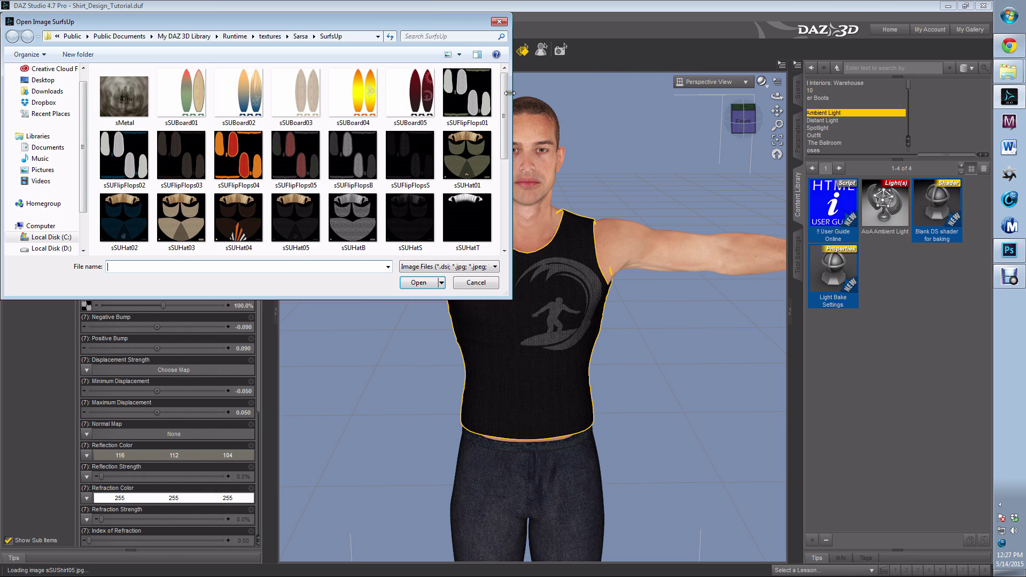
{"action": "left_click_drag", "start_coordinate": [506, 90], "coordinate": [506, 176]}
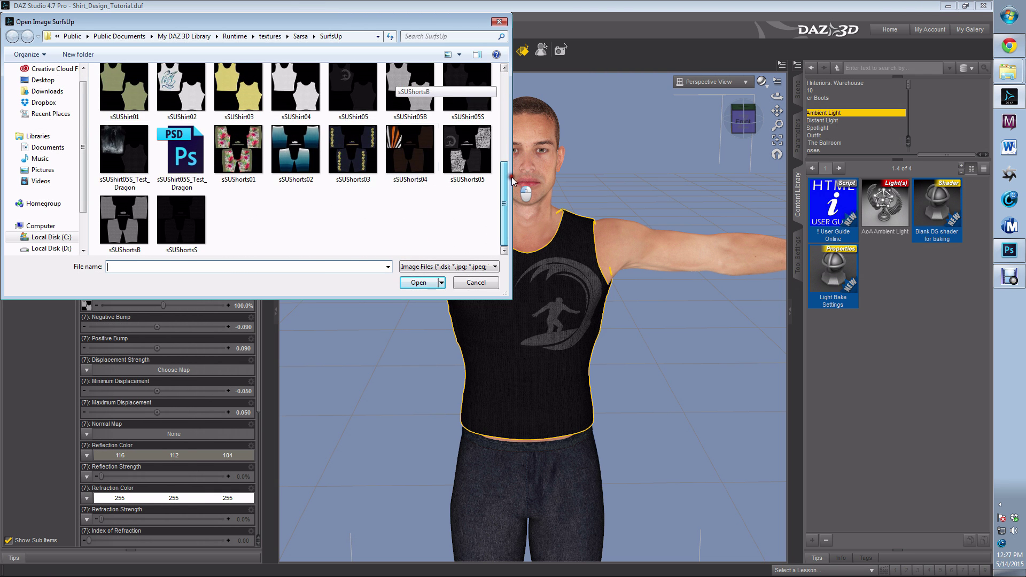
{"action": "left_click", "coordinate": [132, 159]}
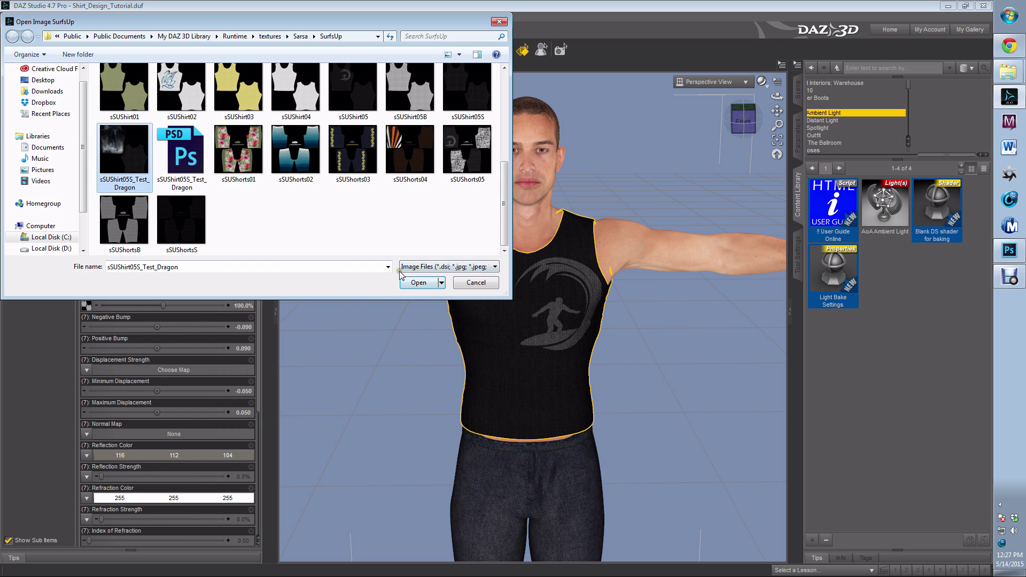
{"action": "left_click", "coordinate": [415, 283]}
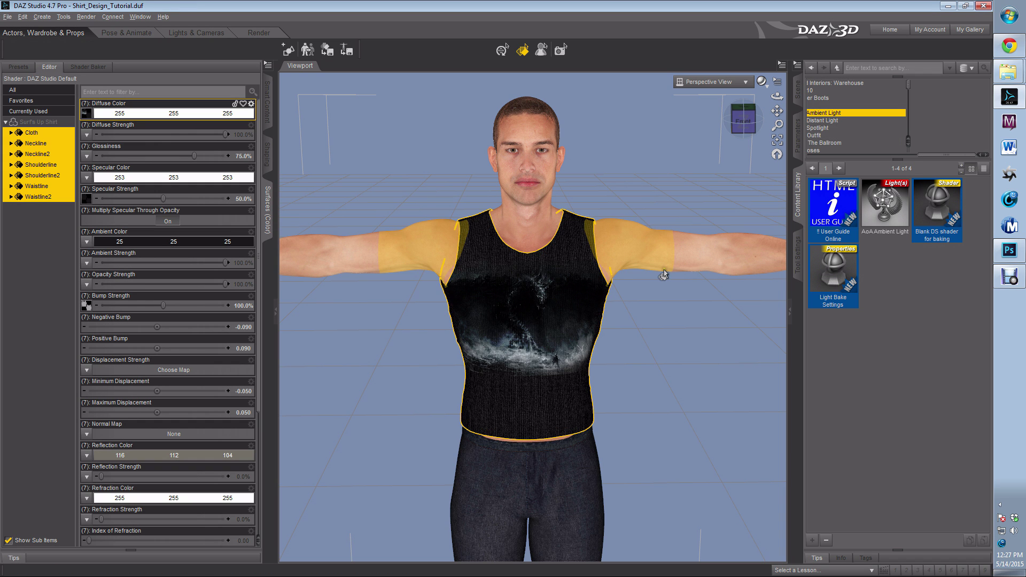
{"action": "mouse_move", "coordinate": [87, 116]}
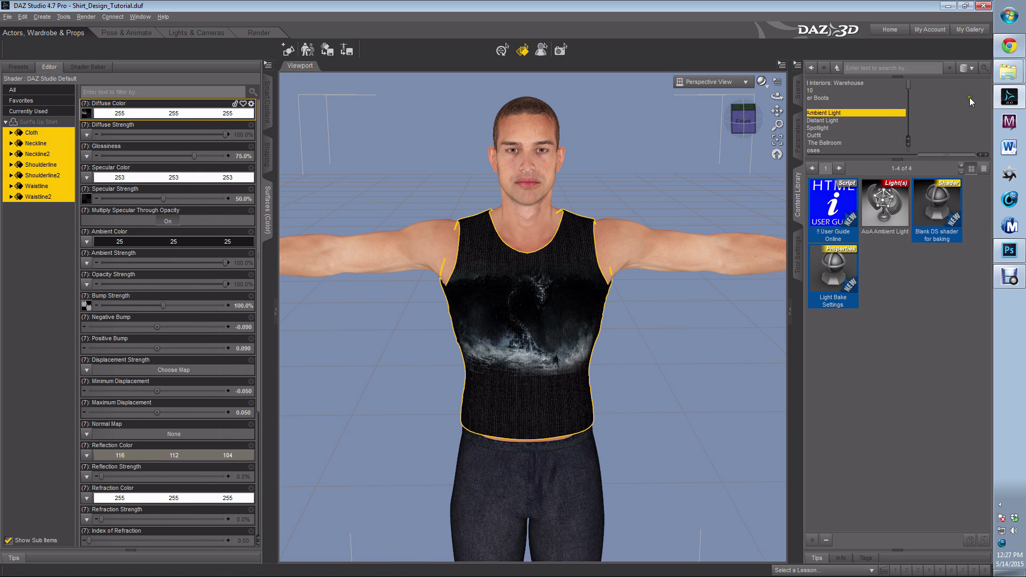
Step: Switch to Photoshop and start saving a copy of the shirt document in the SurfsUp folder in JPEG format
{"action": "left_click", "coordinate": [1004, 251]}
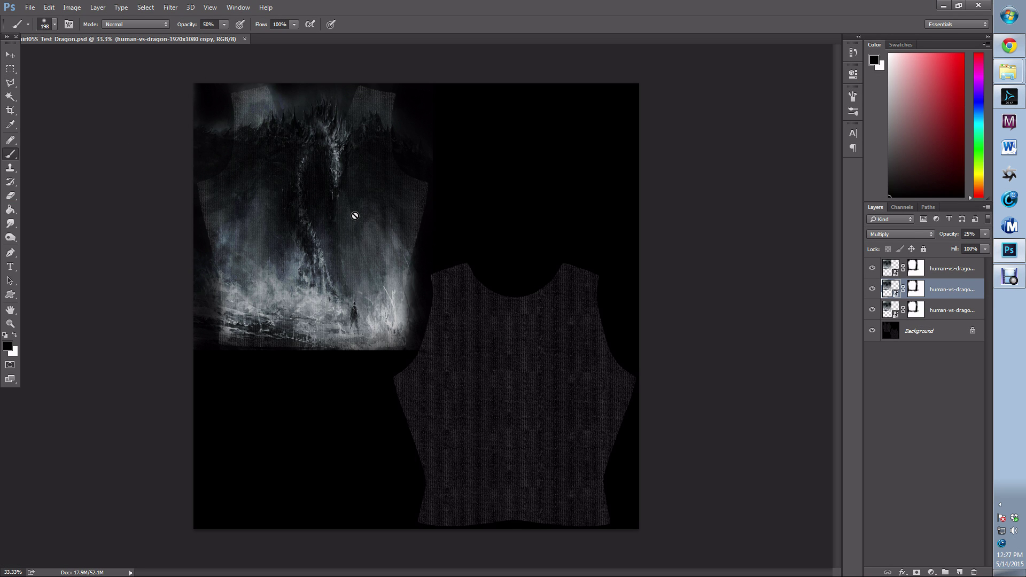
{"action": "left_click", "coordinate": [30, 7]}
{"action": "left_click", "coordinate": [69, 128]}
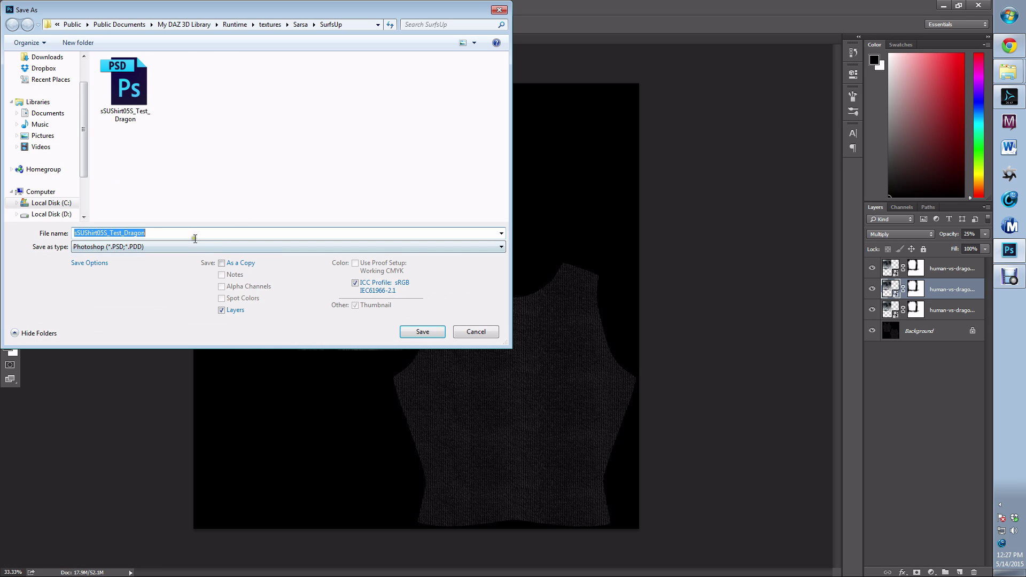
{"action": "left_click", "coordinate": [154, 232]}
{"action": "left_click", "coordinate": [158, 248]}
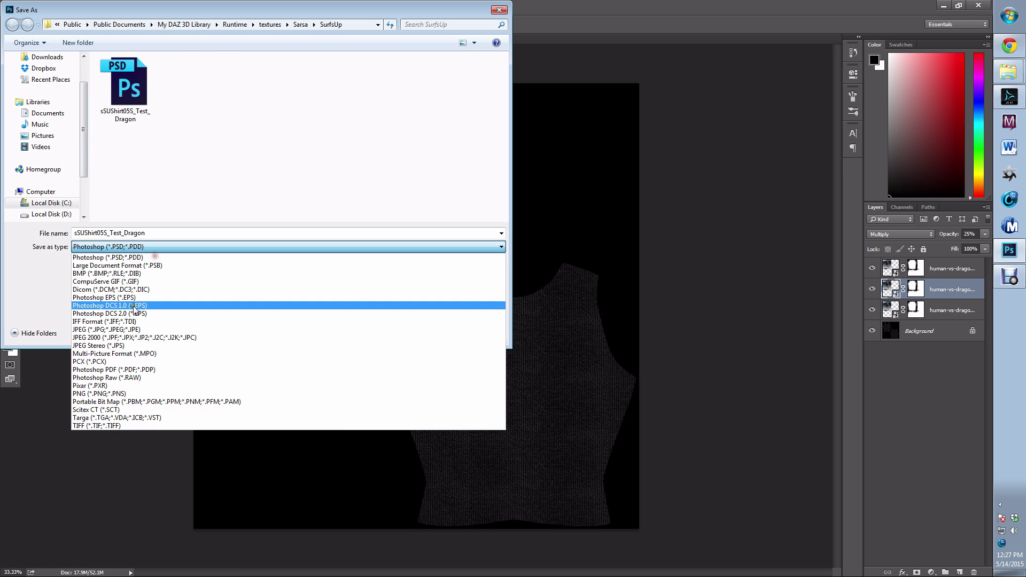
{"action": "left_click", "coordinate": [127, 330]}
Step: Name the JPEG copy sSUShirt05S_Final_Dragon and save it
{"action": "double_click", "coordinate": [148, 233]}
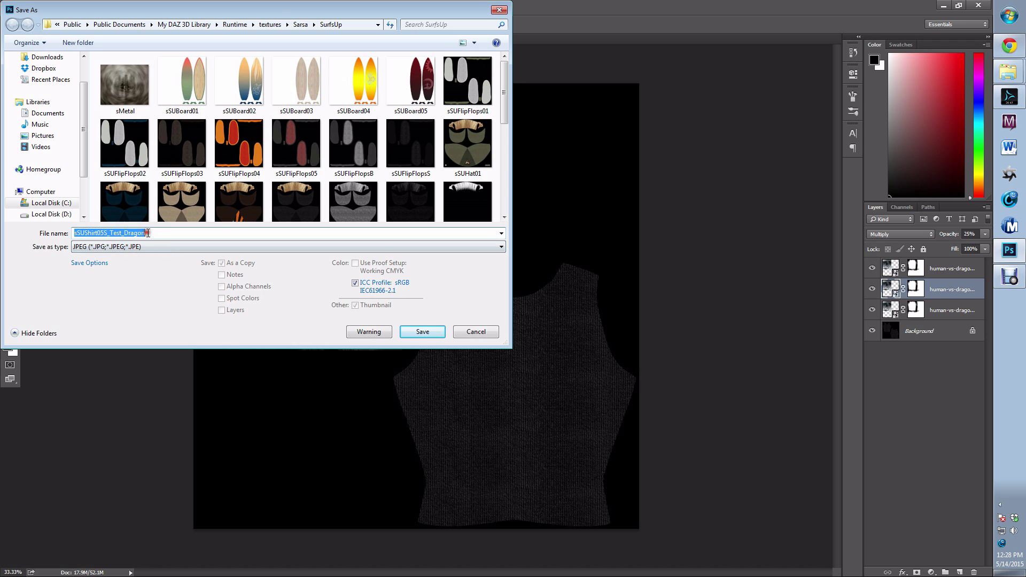
{"action": "left_click", "coordinate": [153, 233]}
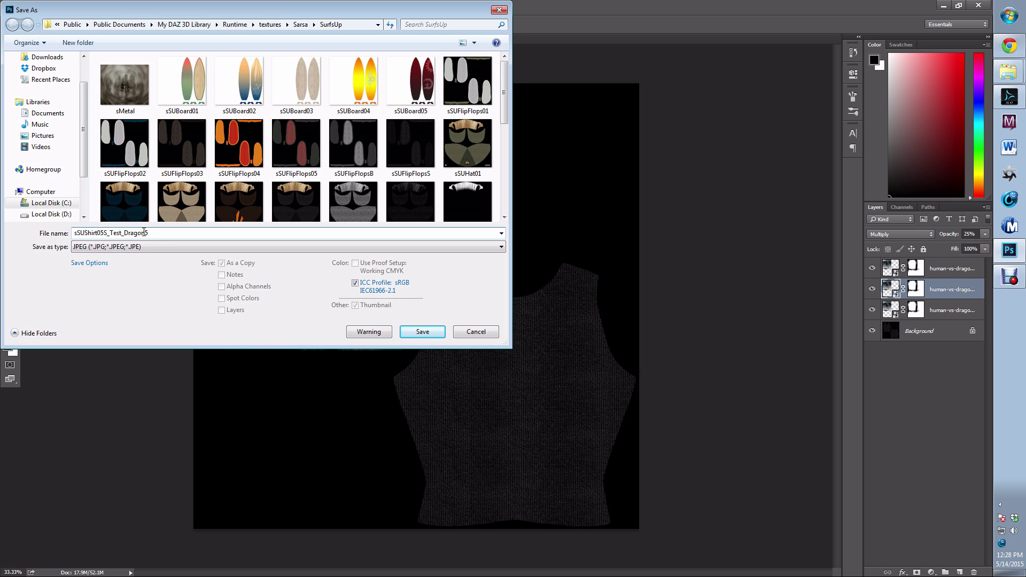
{"action": "key", "text": "BackSpace"}
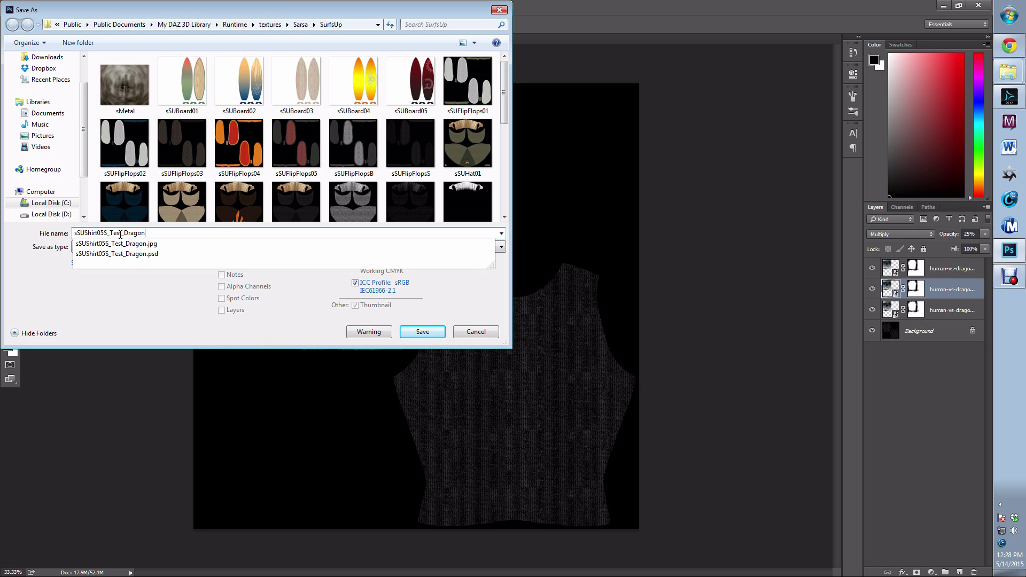
{"action": "left_click", "coordinate": [130, 234]}
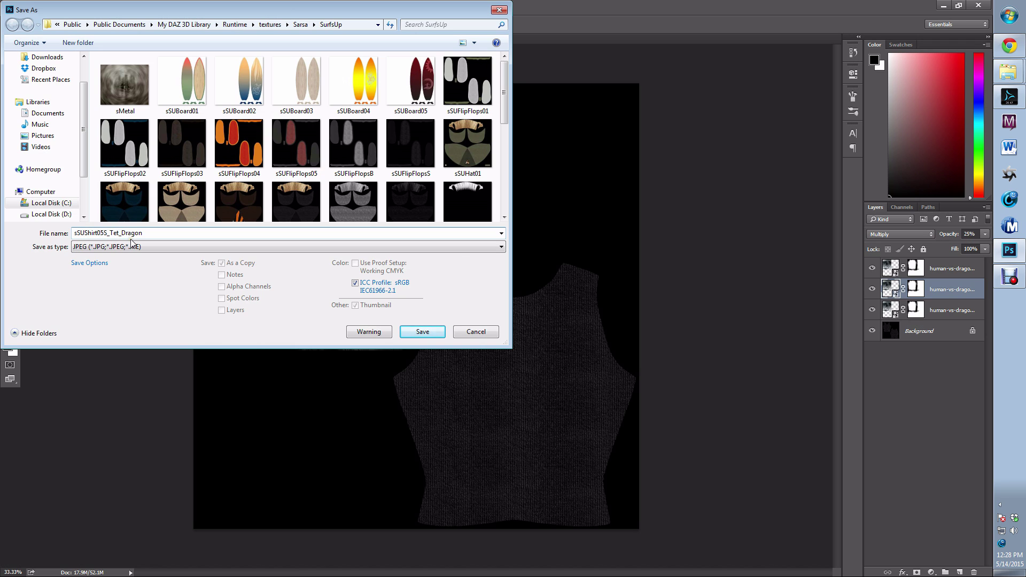
{"action": "key", "text": "BackSpace"}
{"action": "key", "text": "BackSpace"}
{"action": "type", "text": "Final"}
{"action": "left_click", "coordinate": [423, 332]}
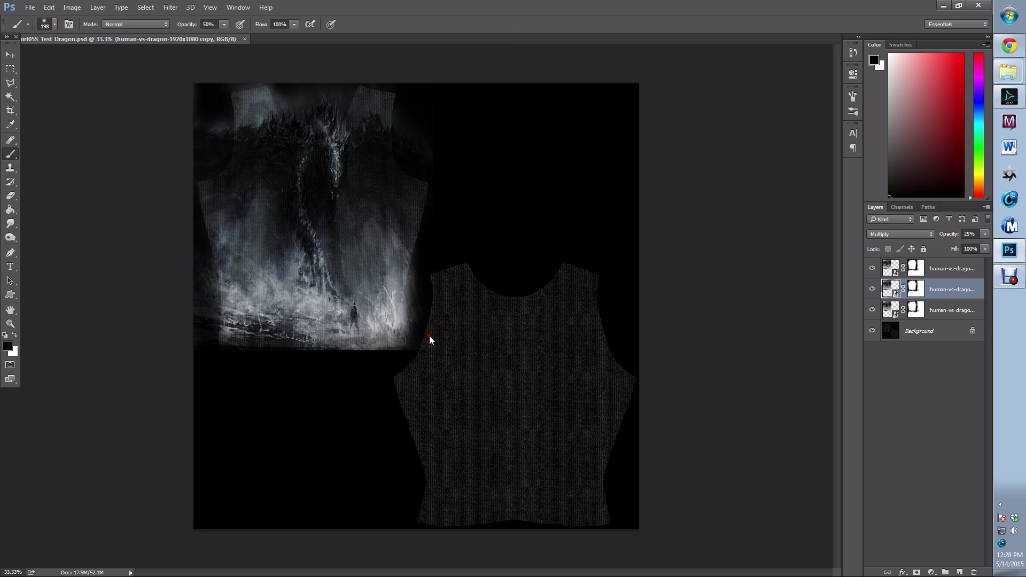
{"action": "left_click", "coordinate": [580, 157]}
Step: Switch to DAZ Studio and load sSUShirt05S_Final_Dragon as the Diffuse Color map of the selected shirt surfaces
{"action": "left_click", "coordinate": [1008, 97]}
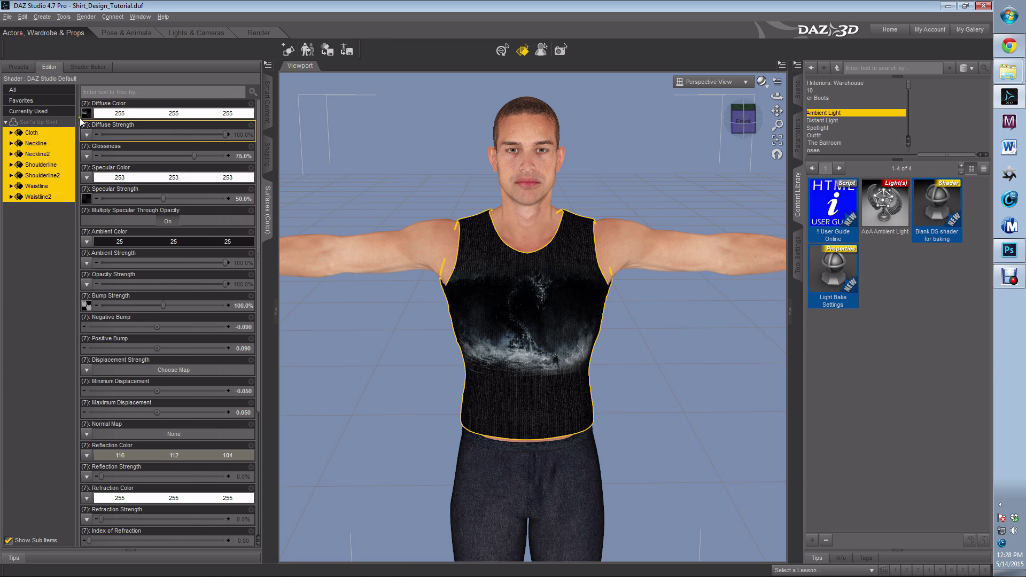
{"action": "mouse_move", "coordinate": [87, 114]}
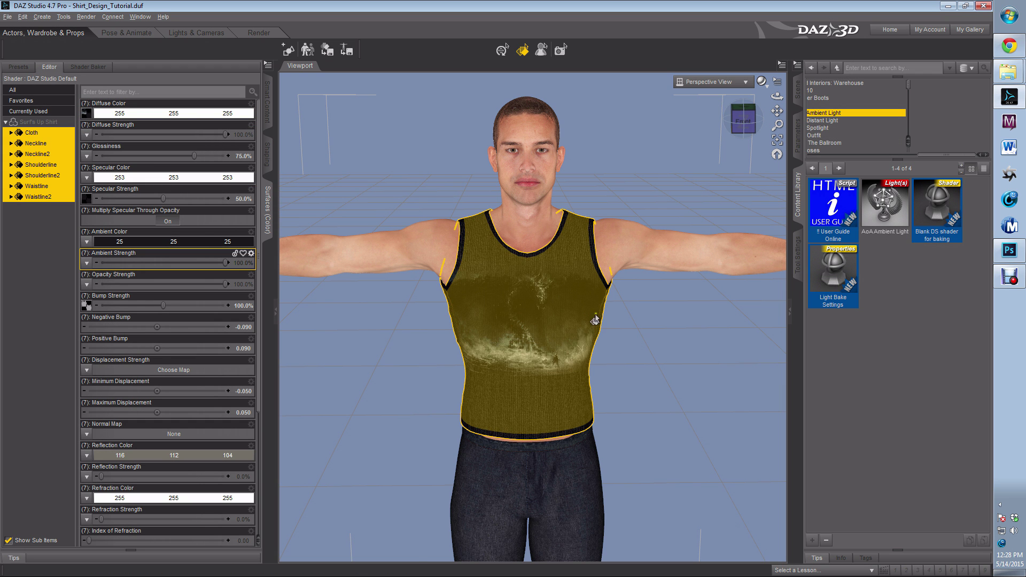
{"action": "left_click", "coordinate": [89, 118]}
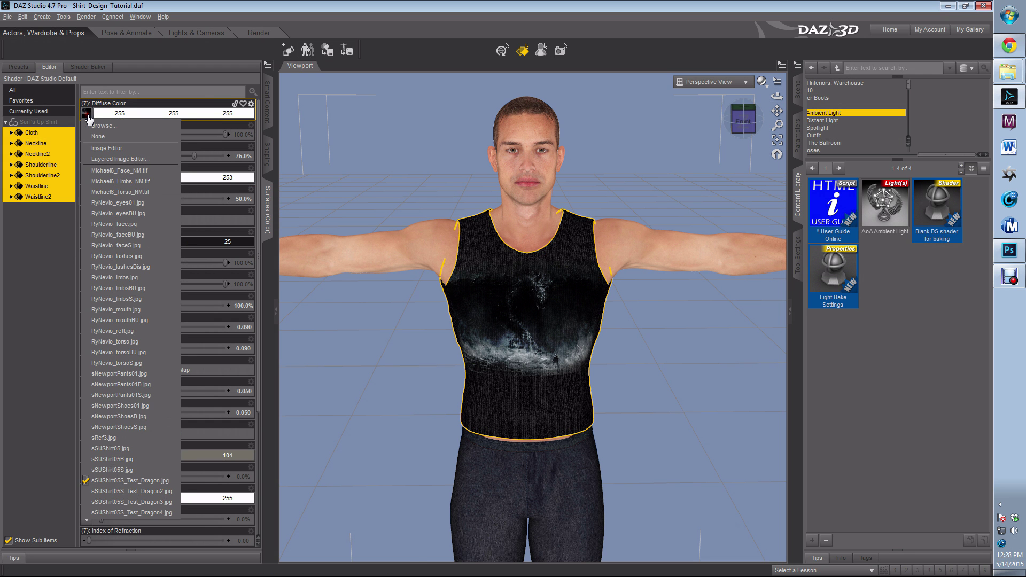
{"action": "left_click", "coordinate": [96, 126]}
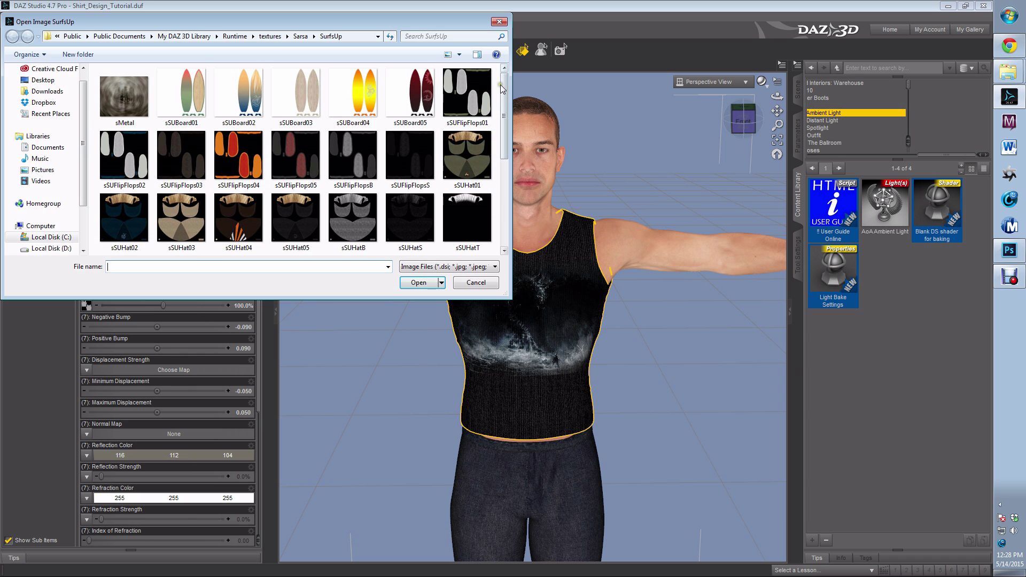
{"action": "scroll", "coordinate": [481, 155], "scroll_direction": "down", "scroll_amount": 5}
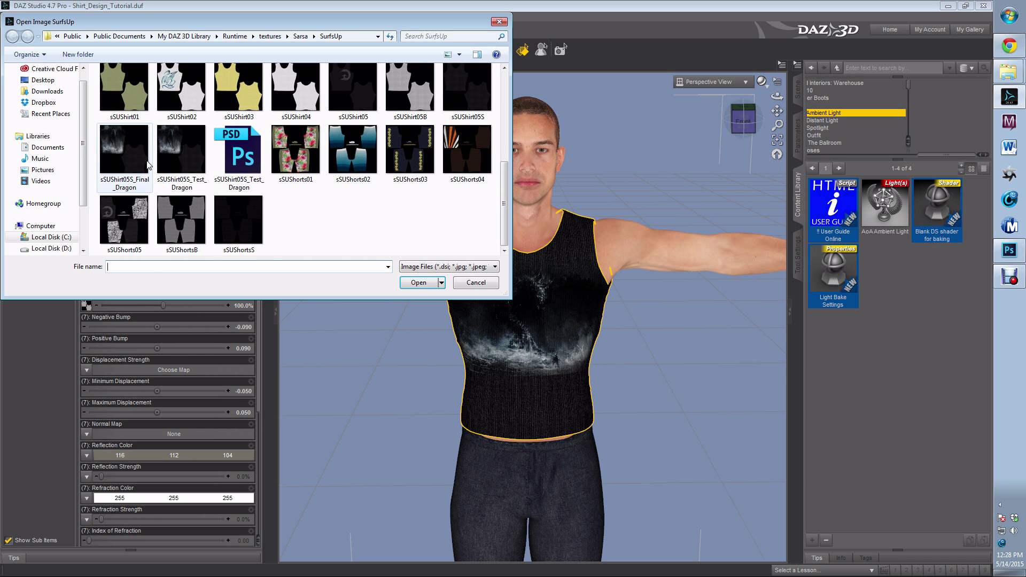
{"action": "left_click", "coordinate": [147, 164]}
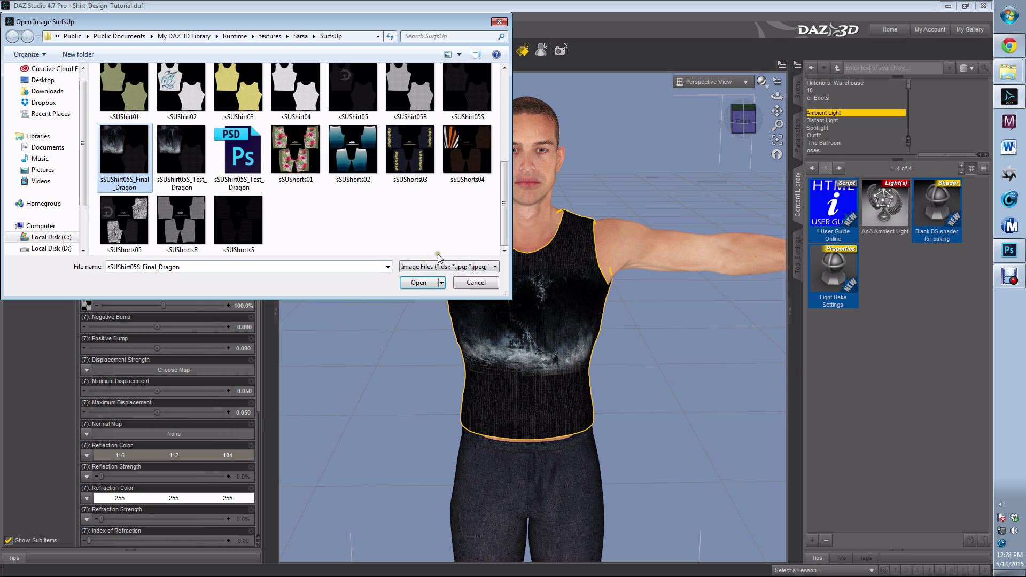
{"action": "left_click", "coordinate": [418, 283]}
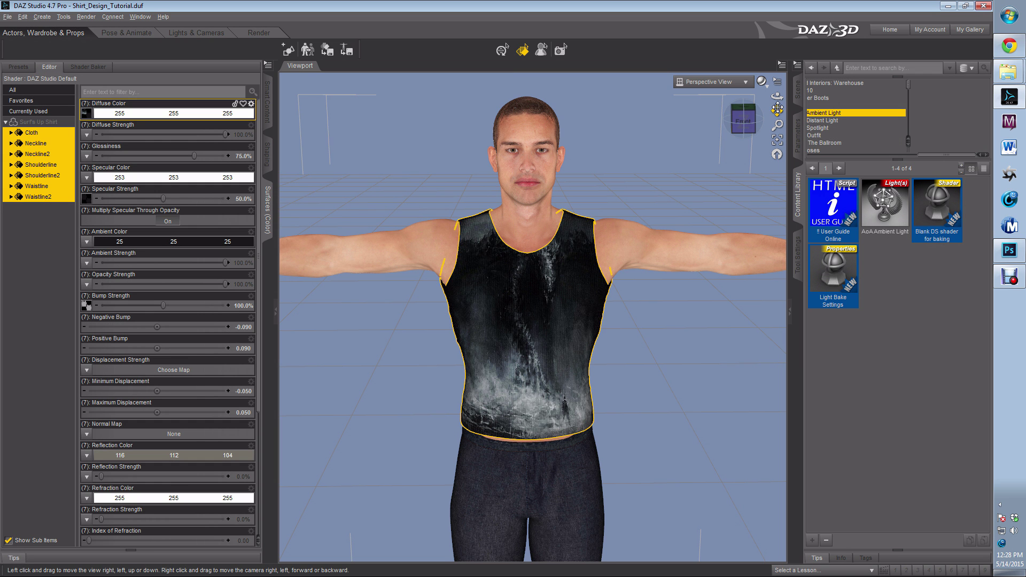
Step: Frame the figure's torso closely and spot render the area around the whole shirt
{"action": "left_click_drag", "start_coordinate": [777, 111], "coordinate": [777, 128]}
{"action": "scroll", "coordinate": [532, 318], "scroll_direction": "up", "scroll_amount": 3}
{"action": "left_click", "coordinate": [559, 50]}
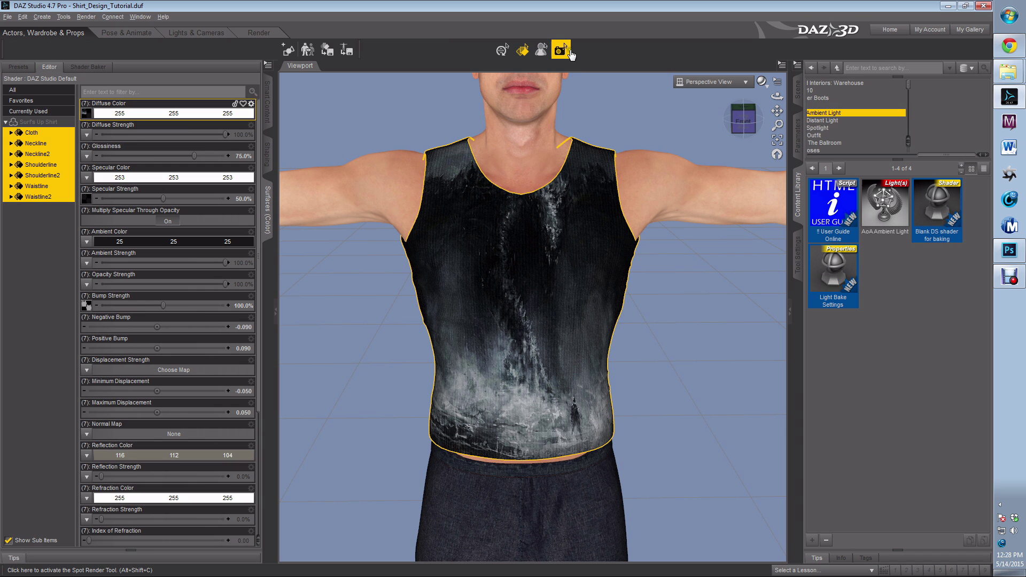
{"action": "left_click_drag", "start_coordinate": [327, 92], "coordinate": [704, 511]}
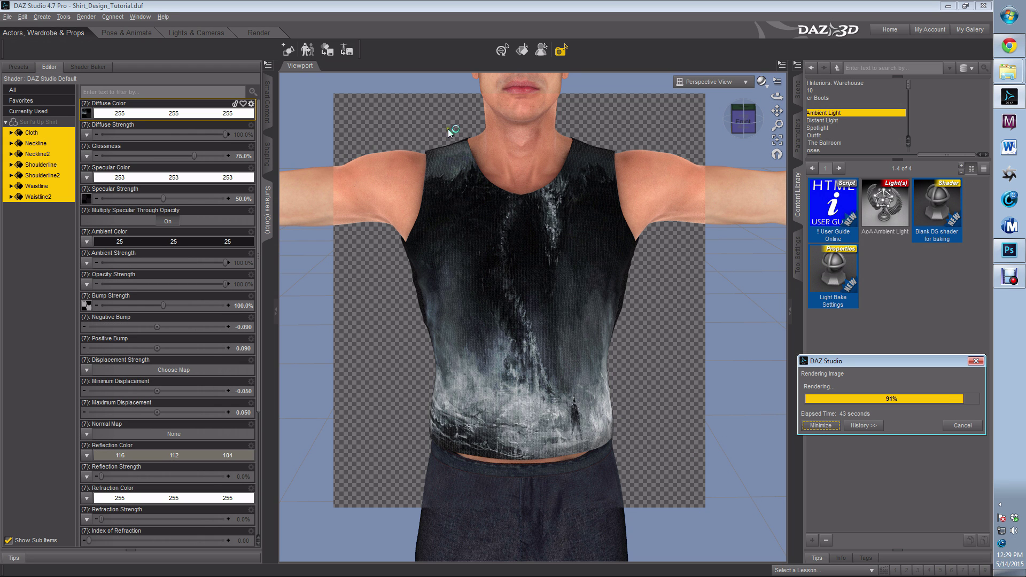
Step: Switch to Photoshop and select the dark area outside the front piece's left armhole with the Polygonal Lasso
{"action": "left_click", "coordinate": [1009, 251]}
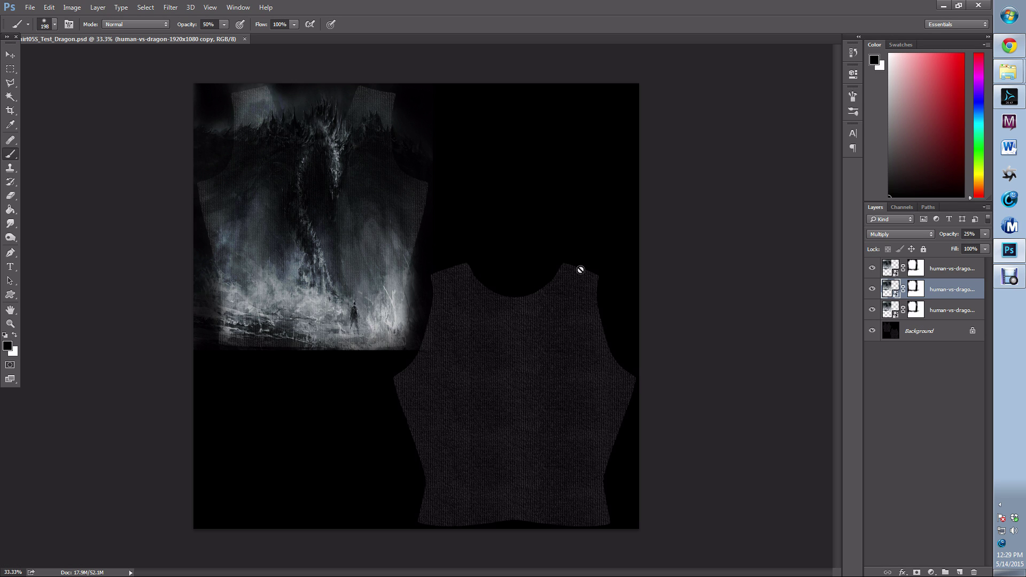
{"action": "left_click", "coordinate": [11, 69]}
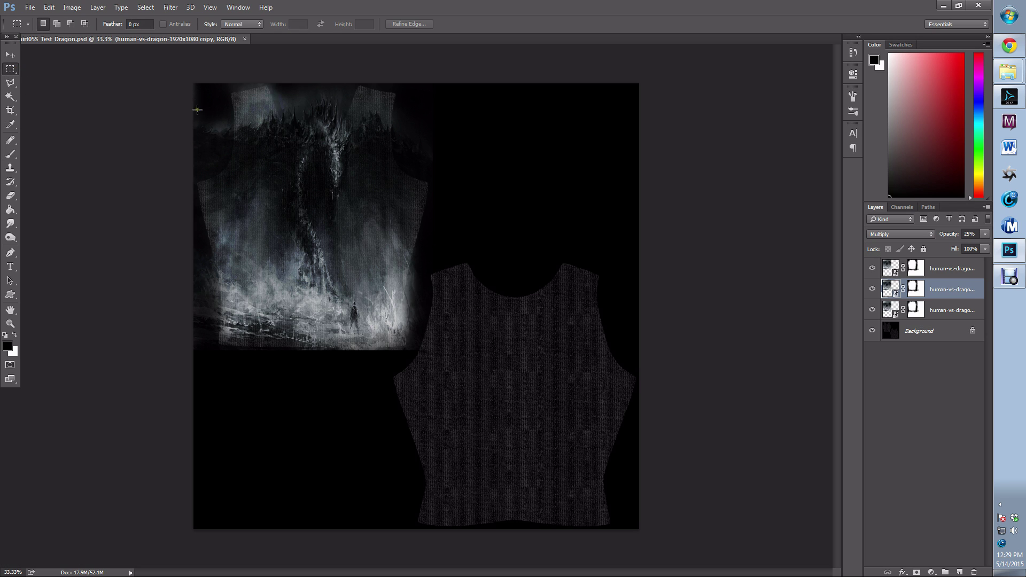
{"action": "left_click", "coordinate": [10, 82]}
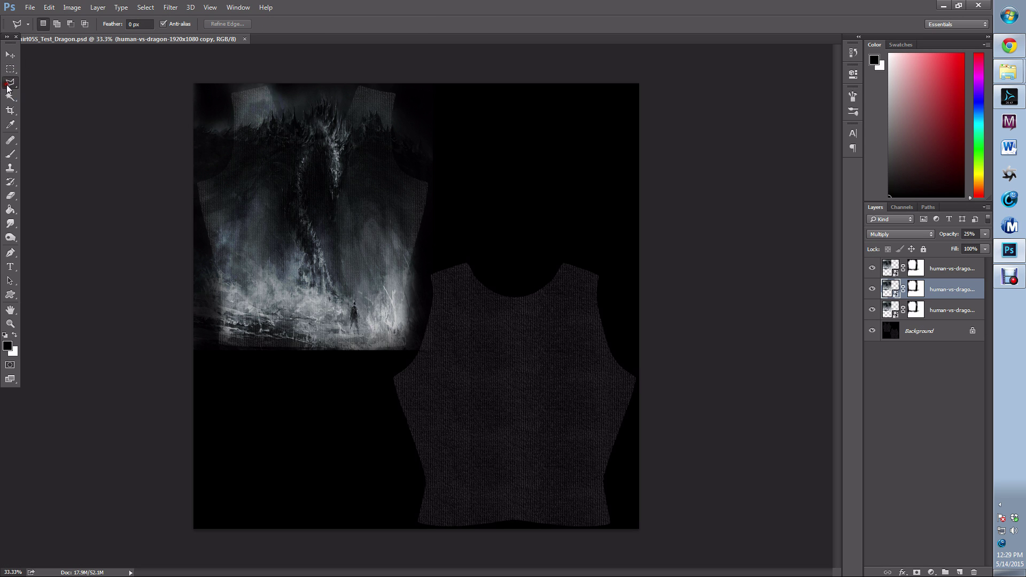
{"action": "left_click", "coordinate": [193, 179]}
{"action": "left_click", "coordinate": [211, 178]}
{"action": "left_click", "coordinate": [227, 167]}
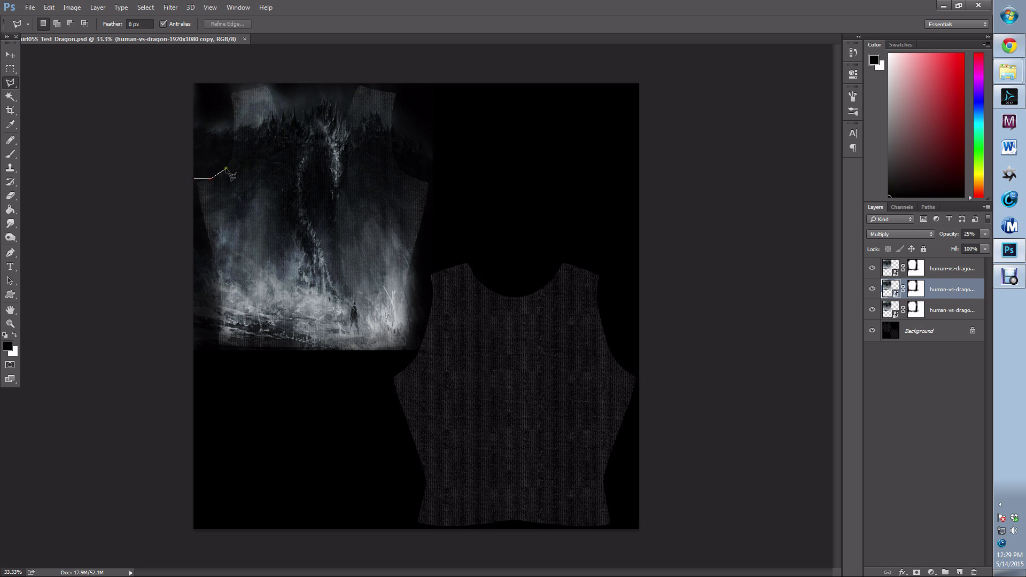
{"action": "left_click", "coordinate": [235, 141]}
{"action": "left_click", "coordinate": [230, 82]}
{"action": "left_click", "coordinate": [191, 84]}
{"action": "left_click", "coordinate": [193, 178]}
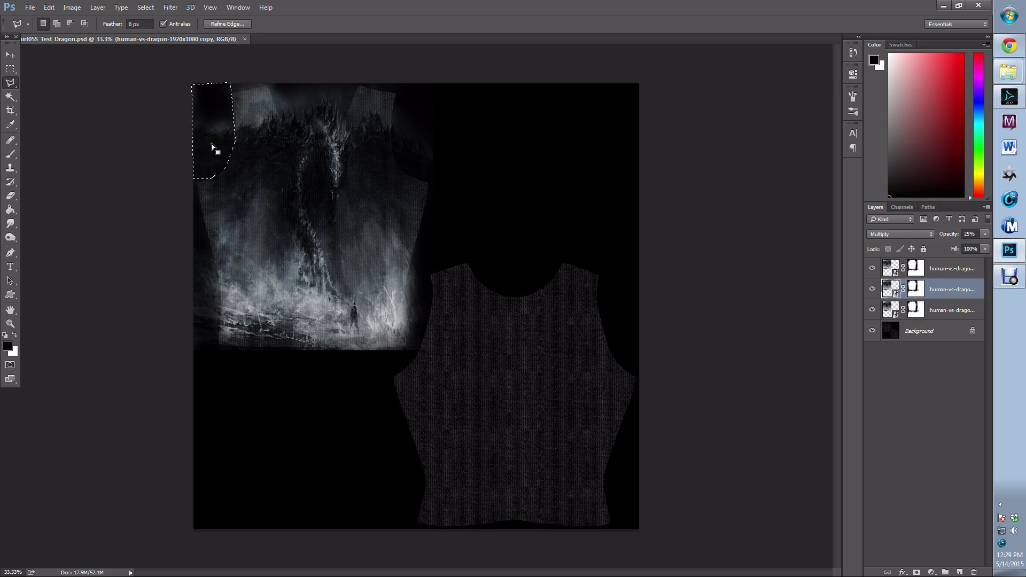
Step: Copy the selected armhole area to a new layer and move it beside the back piece's right armhole
{"action": "key", "text": "ctrl+j"}
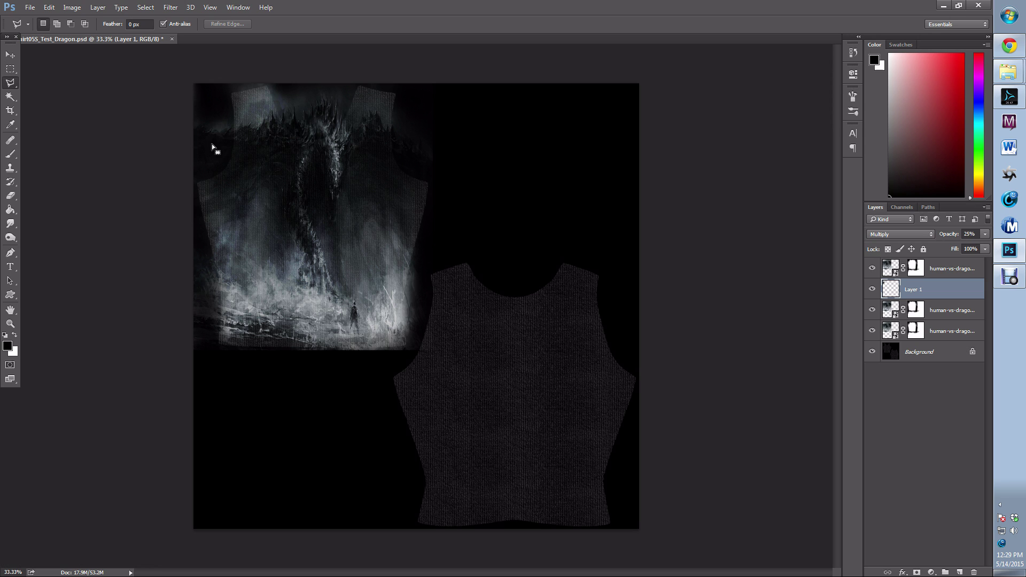
{"action": "left_click", "coordinate": [10, 54]}
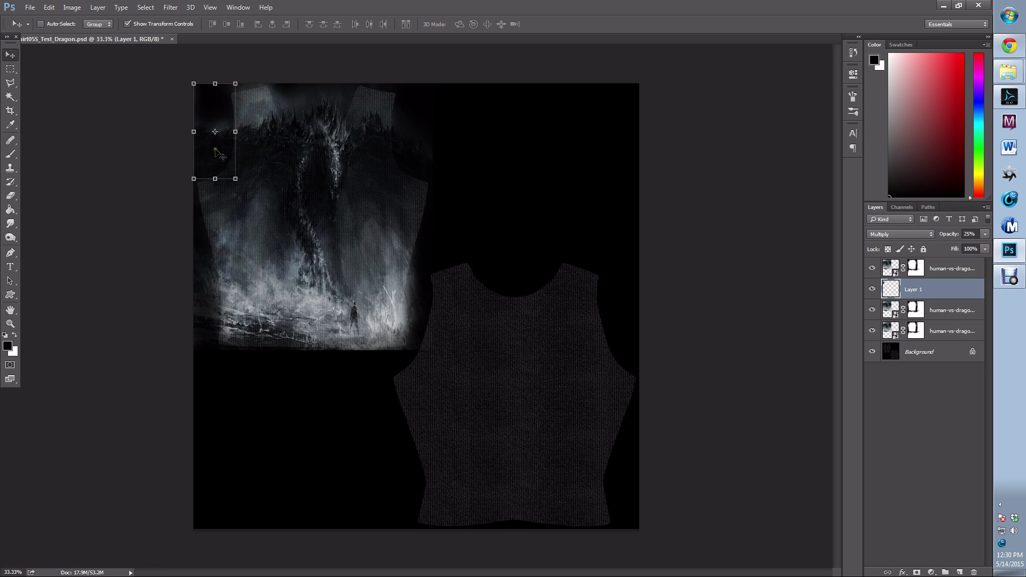
{"action": "left_click_drag", "start_coordinate": [220, 155], "coordinate": [615, 344]}
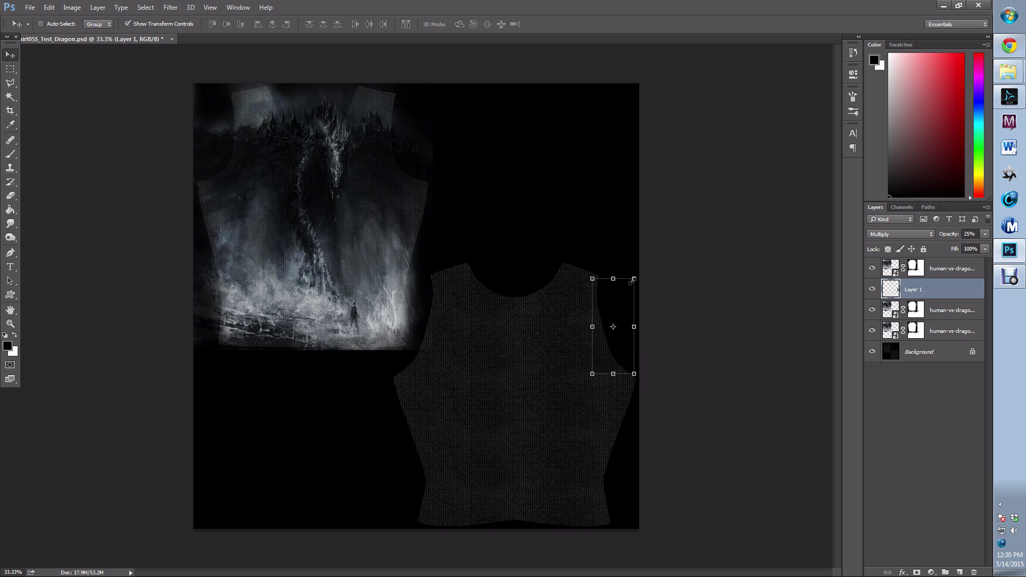
Step: Mirror the armhole copy horizontally, scale it to about 118% width and 124% height, and place it over the back piece's right shoulder
{"action": "left_click_drag", "start_coordinate": [632, 279], "coordinate": [556, 264]}
{"action": "left_click_drag", "start_coordinate": [591, 374], "coordinate": [604, 381]}
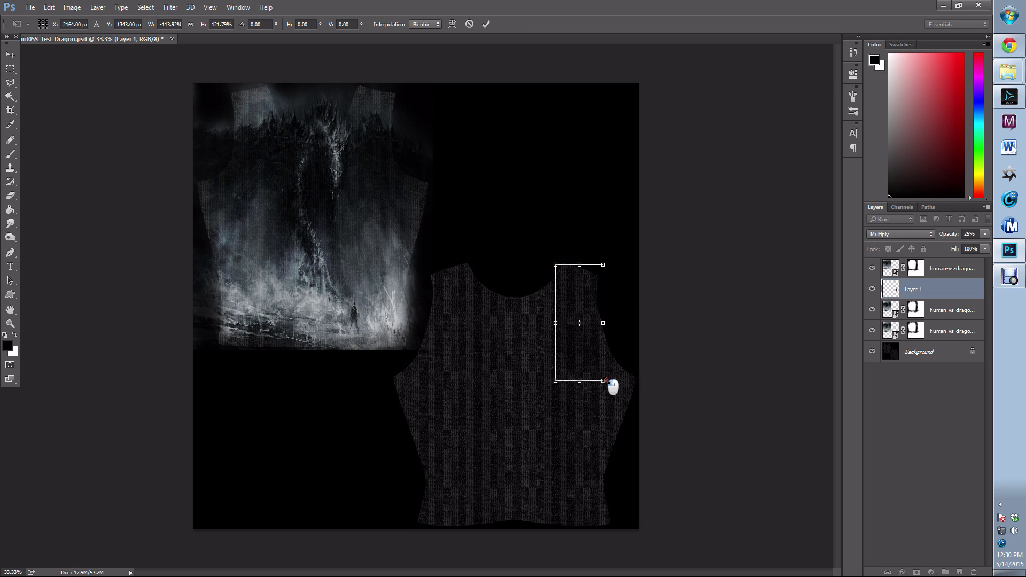
{"action": "mouse_move", "coordinate": [571, 329]}
{"action": "left_mouse_down"}
{"action": "mouse_move", "coordinate": [584, 353]}
{"action": "mouse_move", "coordinate": [586, 340]}
{"action": "mouse_move", "coordinate": [598, 340]}
{"action": "mouse_move", "coordinate": [577, 345]}
{"action": "left_mouse_up"}
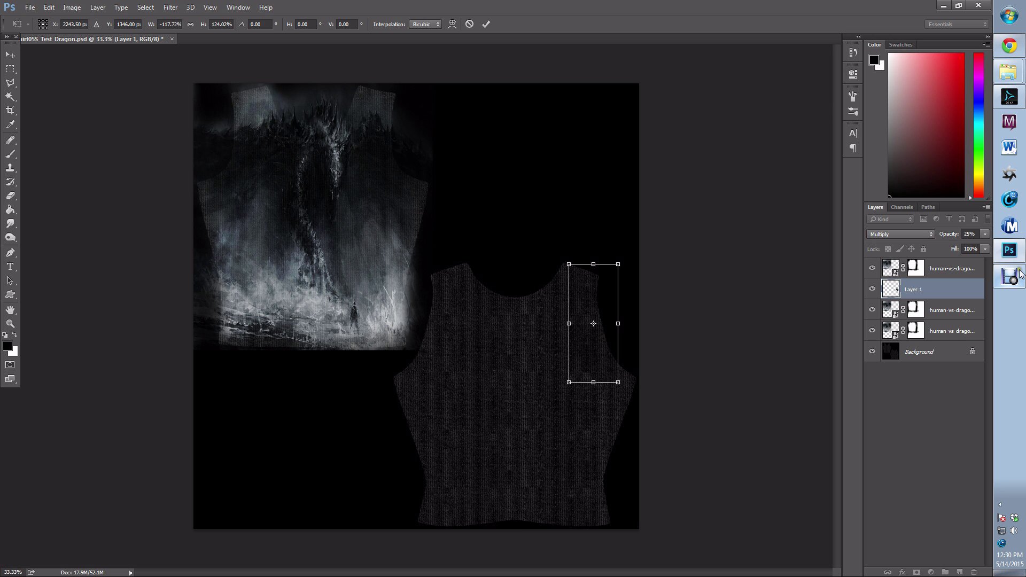
Step: Switch to DAZ Studio and examine the shirt from the back, side and front, including the seam between its pieces
{"action": "left_click", "coordinate": [1009, 106]}
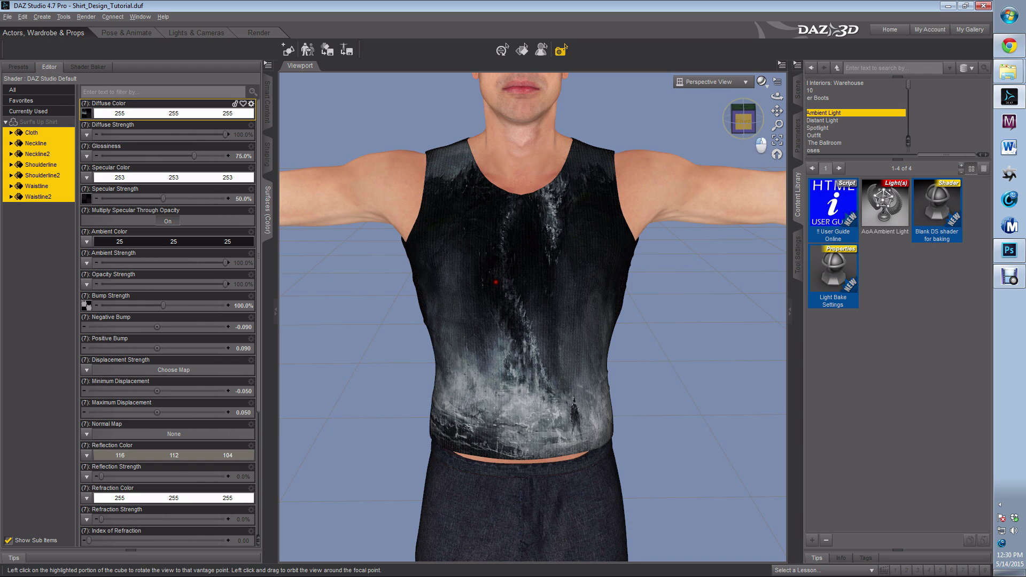
{"action": "mouse_move", "coordinate": [748, 125]}
{"action": "left_mouse_down"}
{"action": "mouse_move", "coordinate": [769, 127]}
{"action": "mouse_move", "coordinate": [695, 128]}
{"action": "left_mouse_up"}
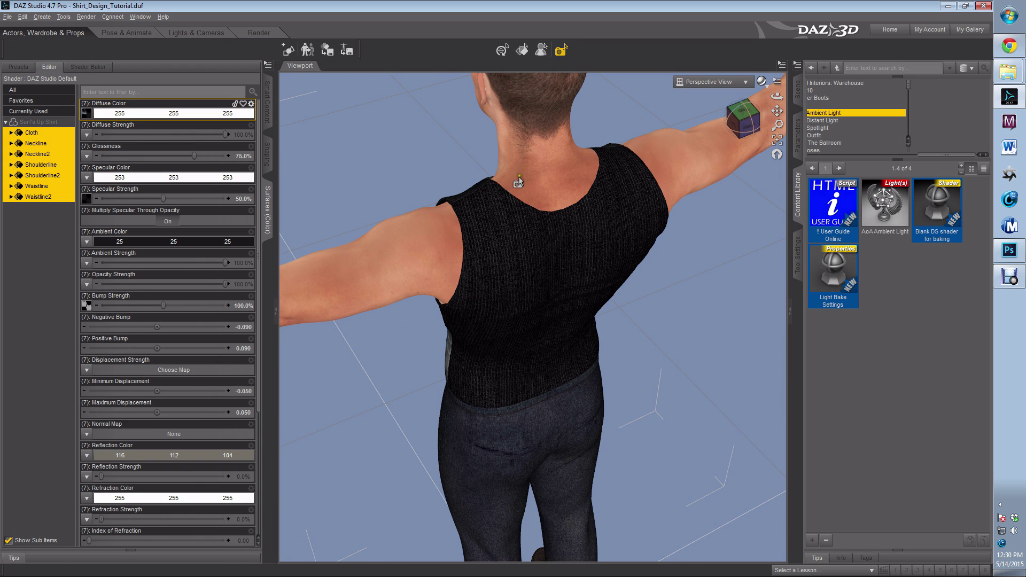
{"action": "left_click", "coordinate": [749, 123]}
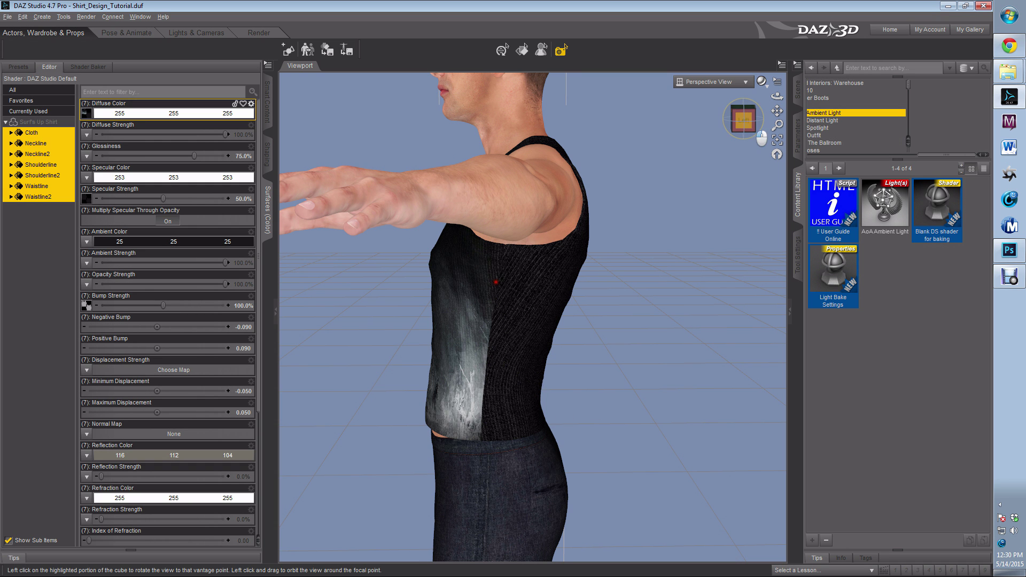
{"action": "left_click", "coordinate": [742, 120]}
{"action": "left_click_drag", "start_coordinate": [499, 282], "coordinate": [478, 280]}
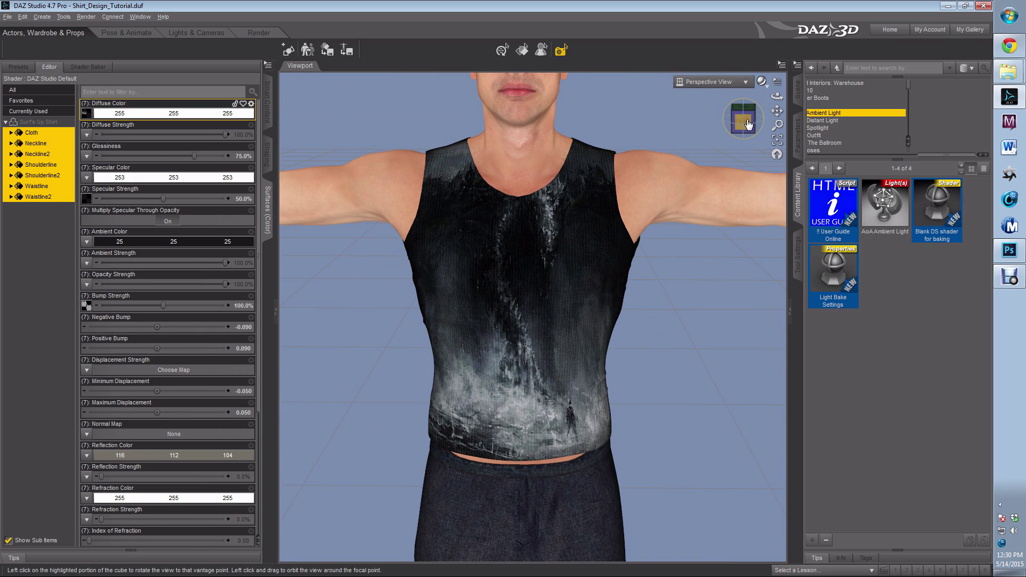